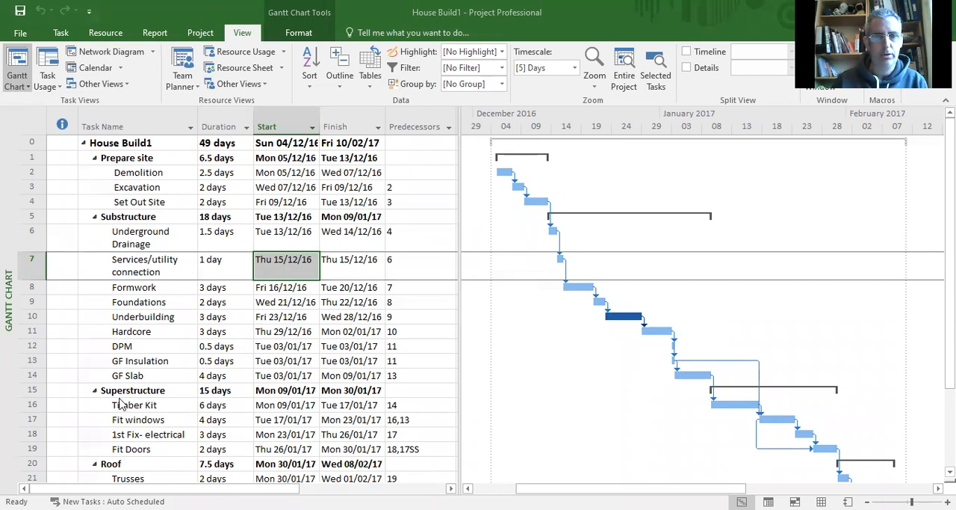
scroll(136, 426, "down", 2)
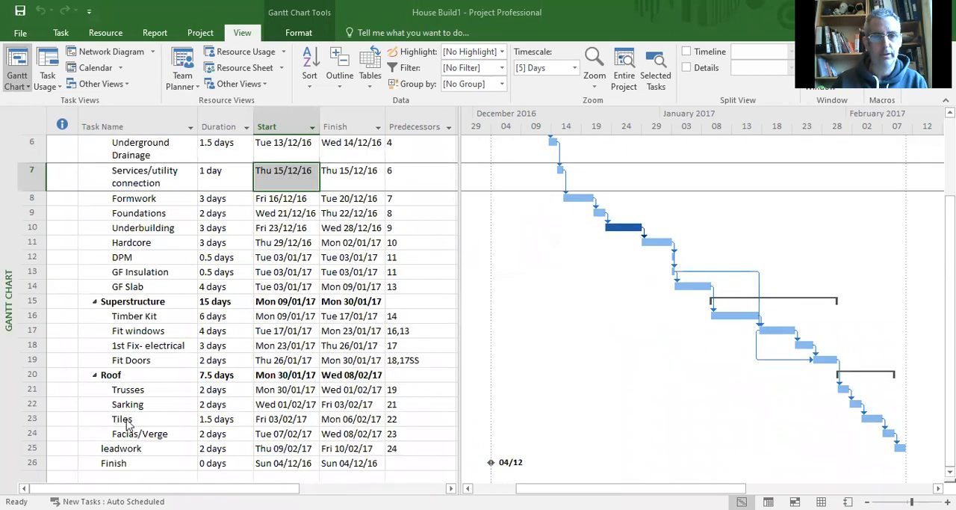
scroll(171, 432, "up", 2)
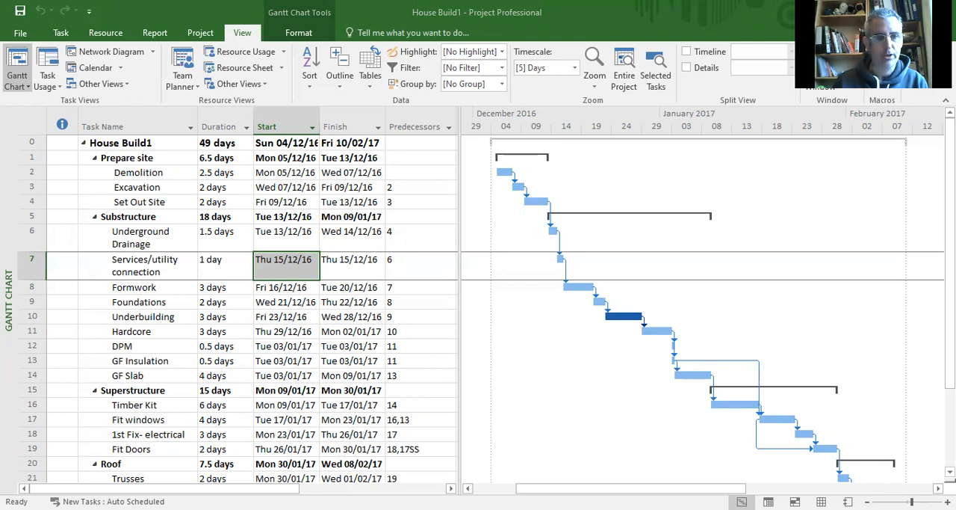
key("F2")
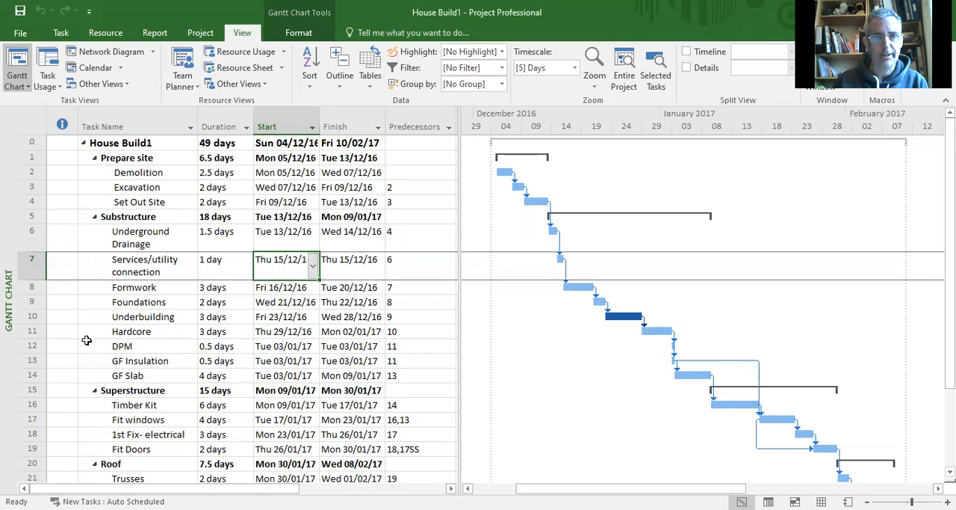
Step: Create a new blank project
left_click(20, 32)
left_click(22, 97)
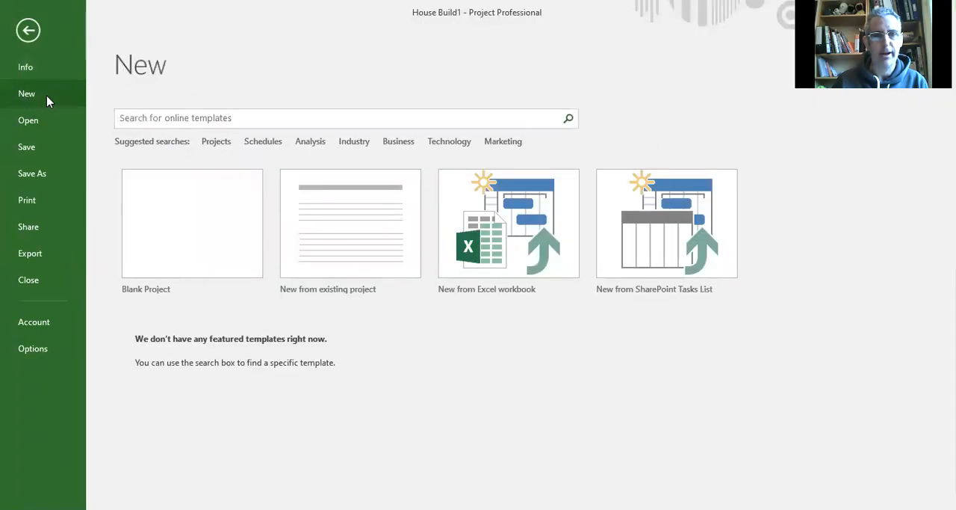
left_click(164, 265)
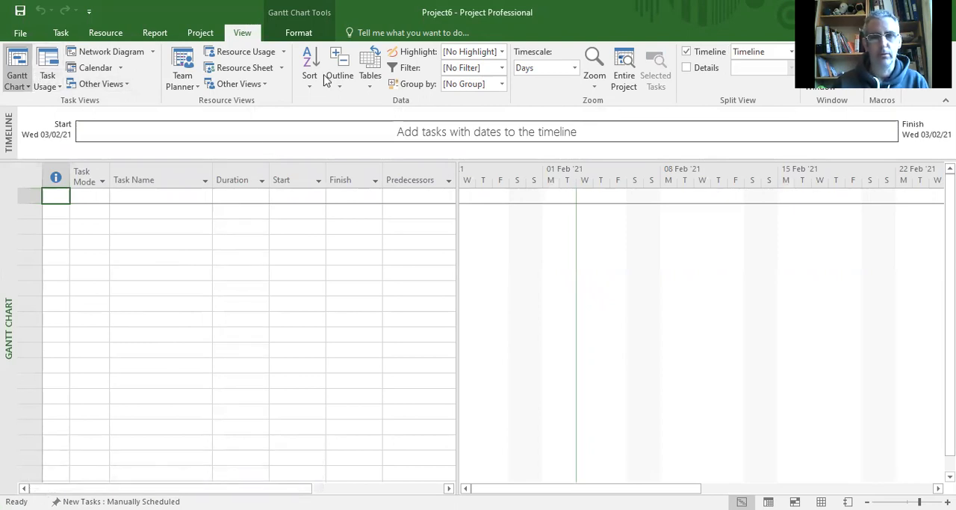
left_click(89, 12)
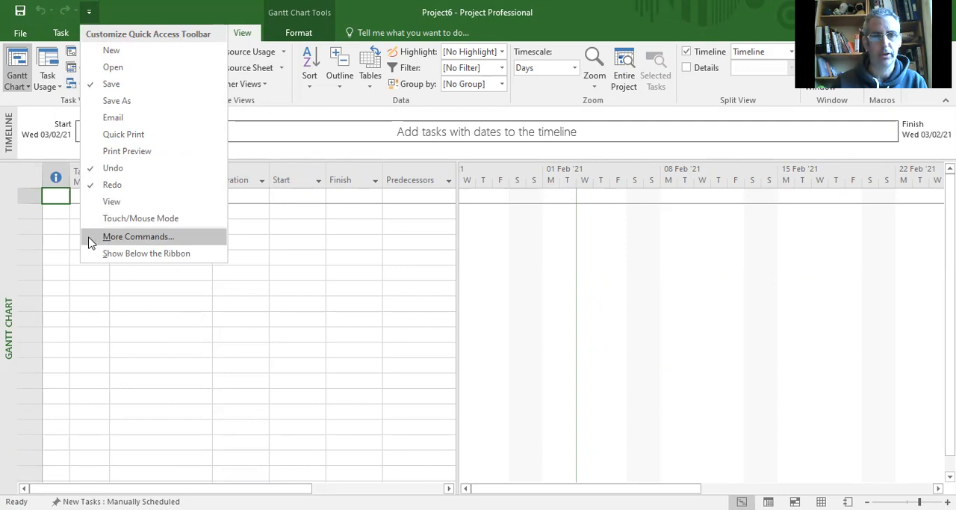
left_click(273, 226)
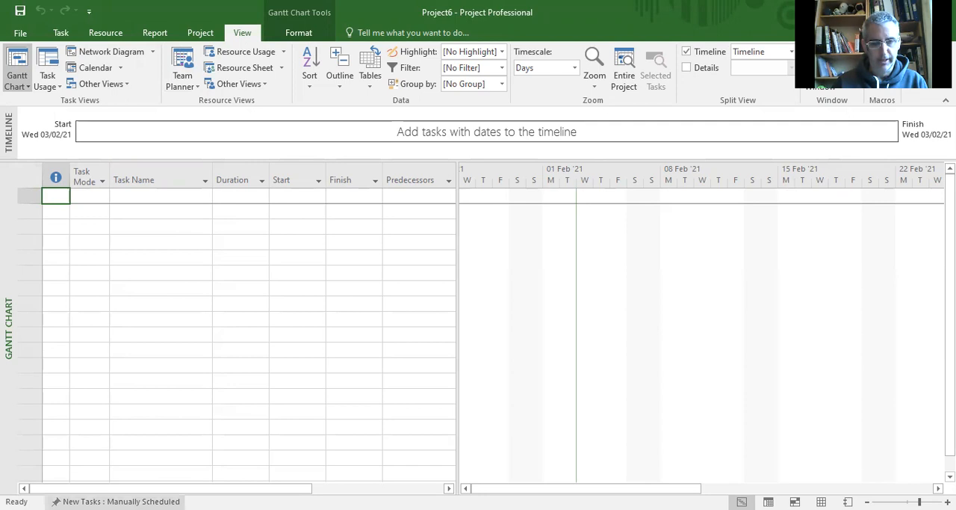
left_click_drag(553, 487, 480, 447)
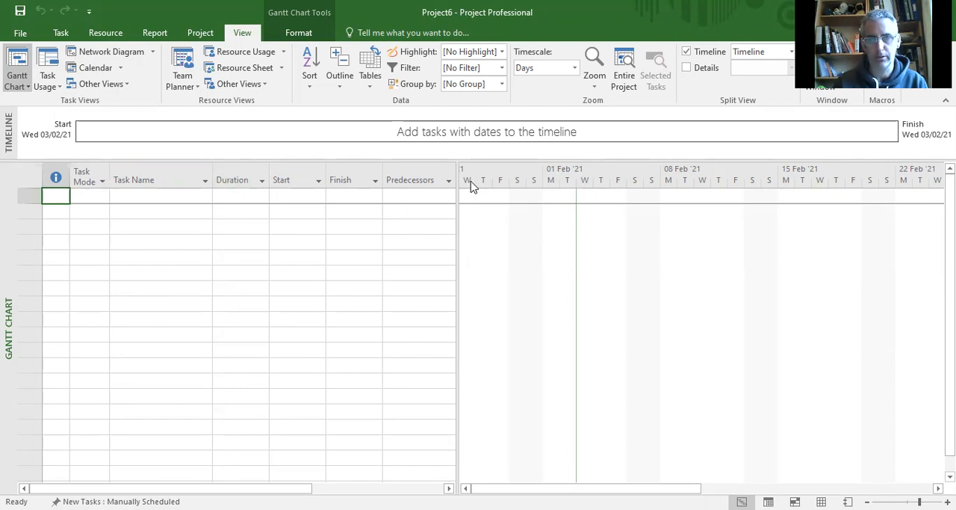
Step: Set newly created tasks in this project to Auto Scheduled in the scheduling options
left_click(20, 35)
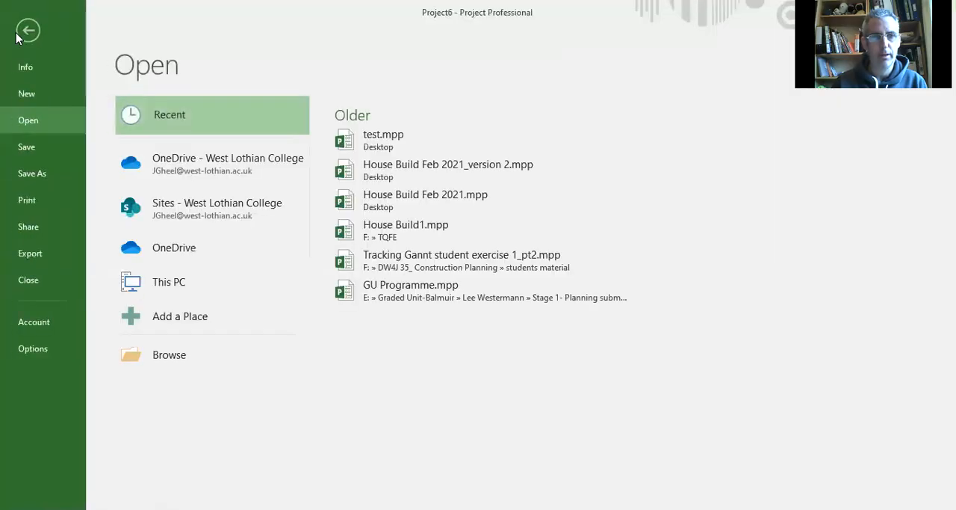
left_click(30, 349)
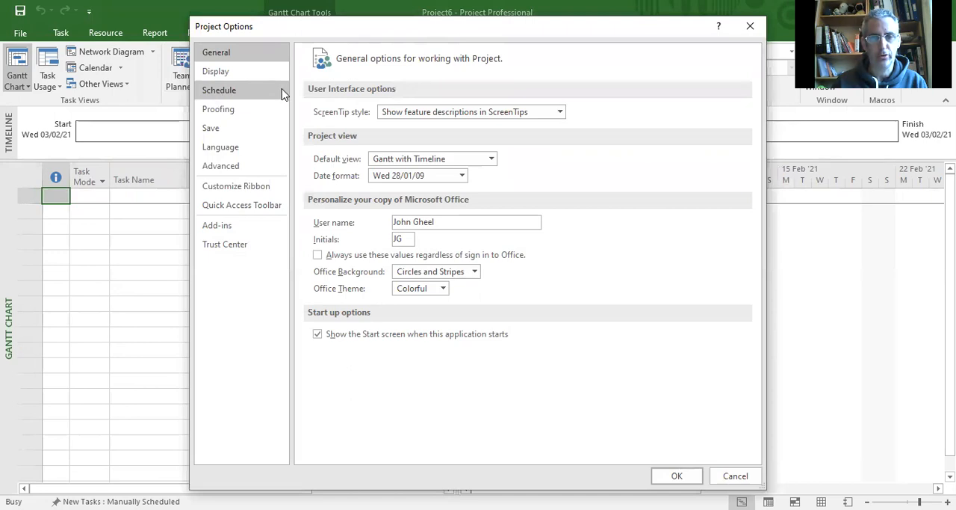
left_click(219, 91)
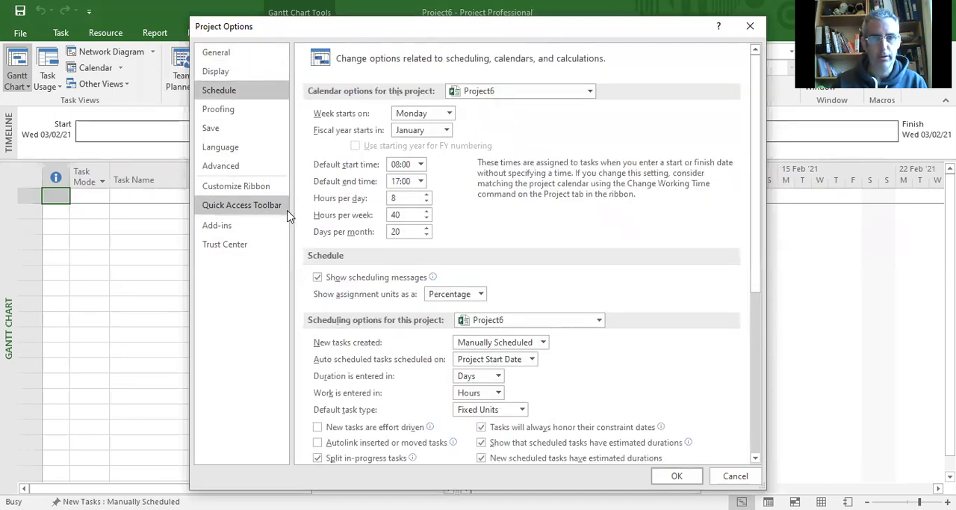
scroll(513, 273, "down", 1)
scroll(513, 273, "up", 1)
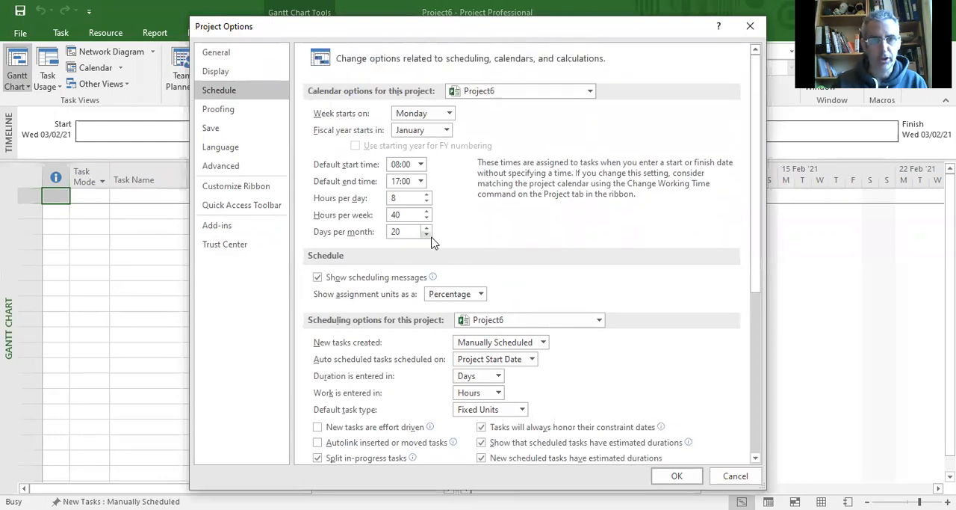
scroll(441, 277, "down", 1)
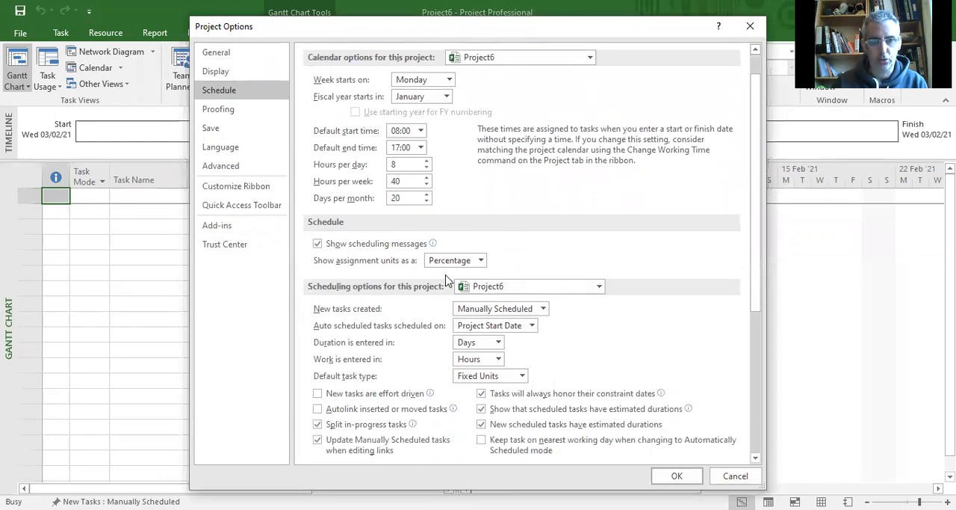
left_click(499, 343)
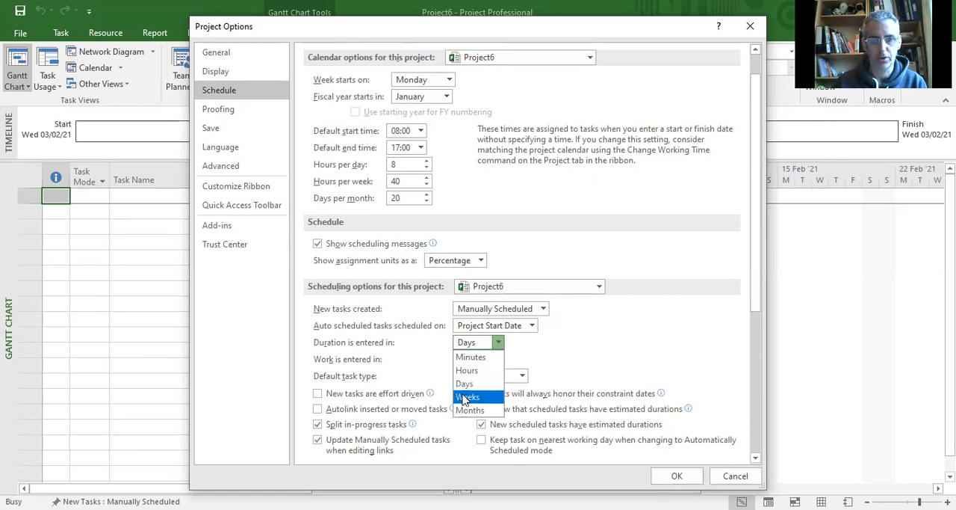
left_click(501, 344)
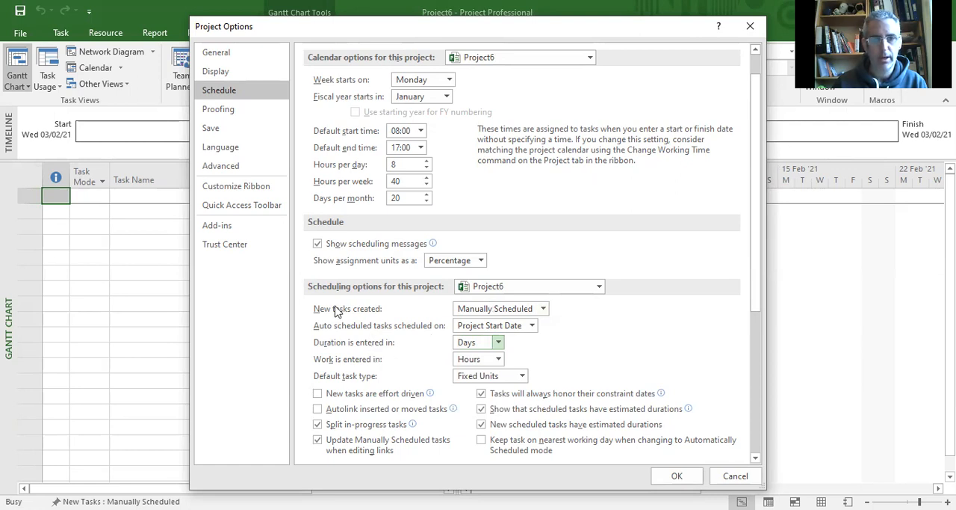
left_click(544, 312)
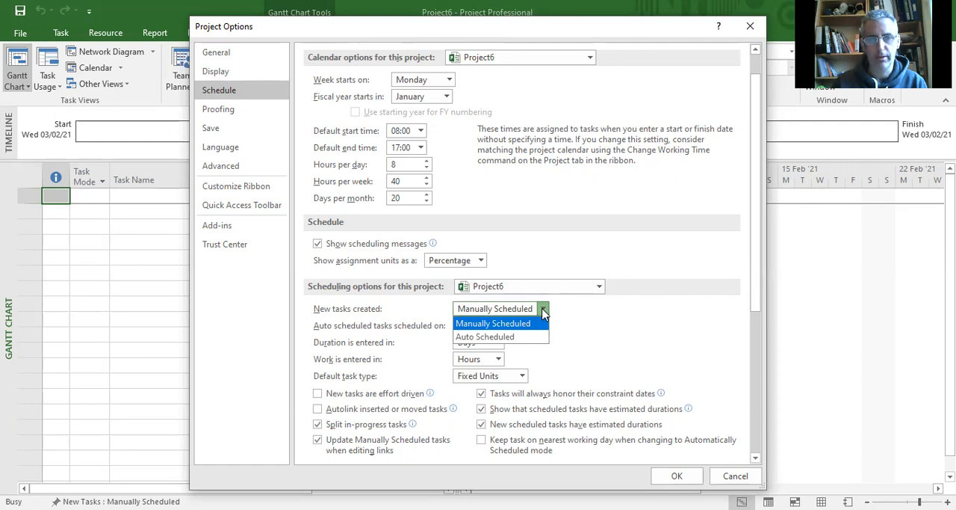
left_click(500, 338)
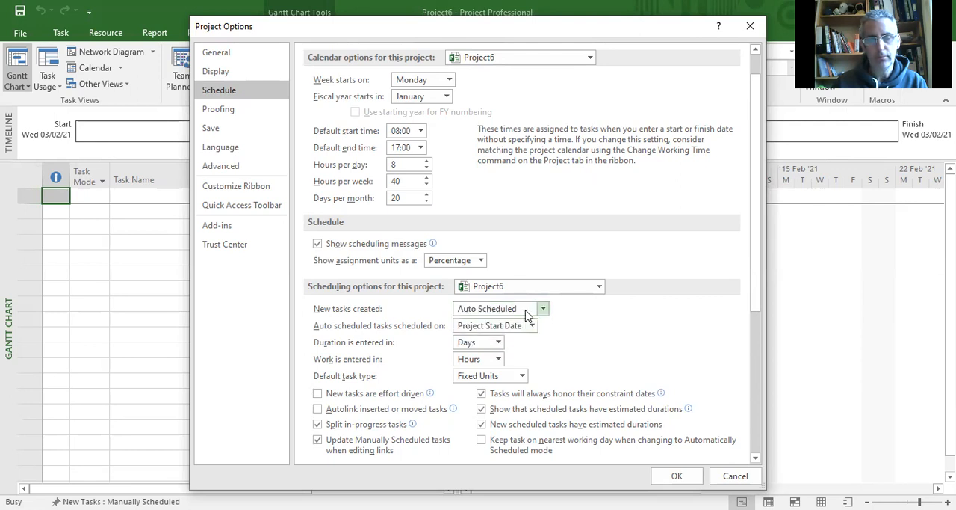
left_click(677, 476)
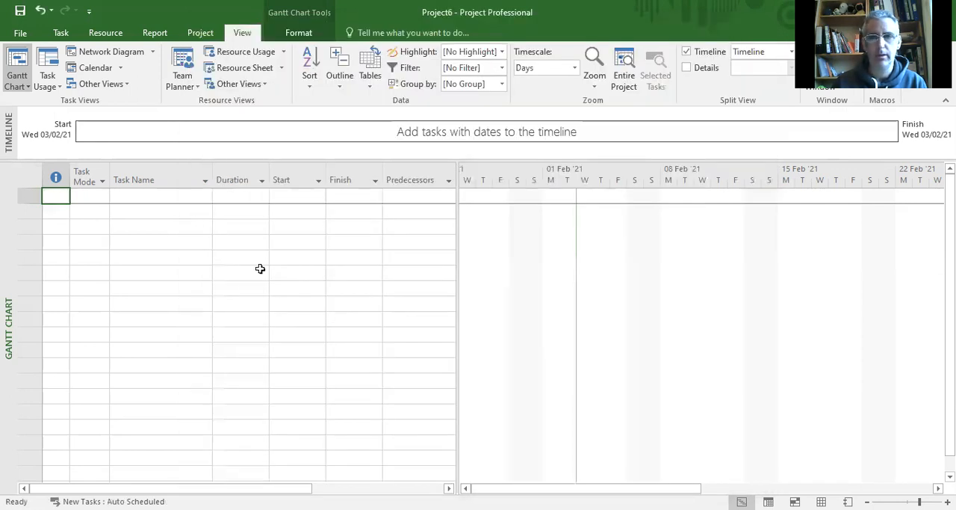
Step: Enter "Secure Funding and Purchase Site" as the first task name
left_click(166, 199)
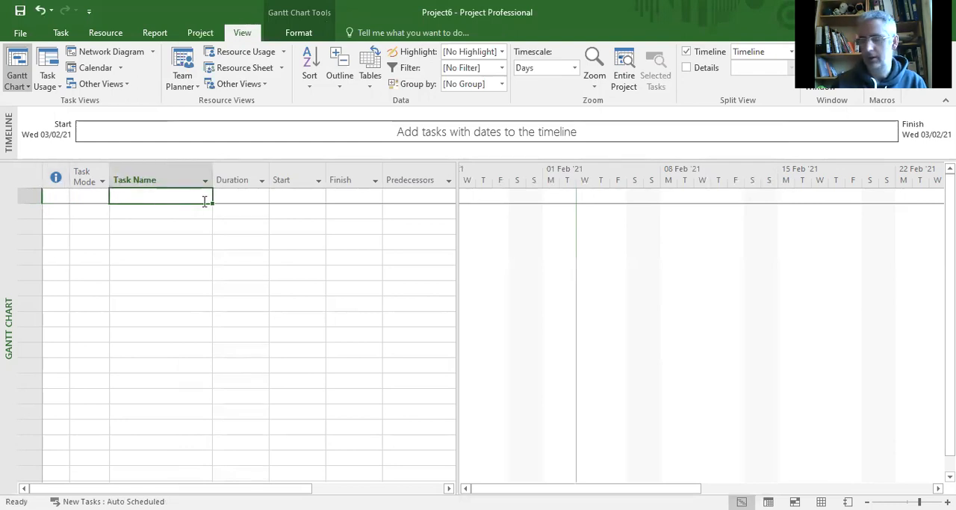
left_click(158, 198)
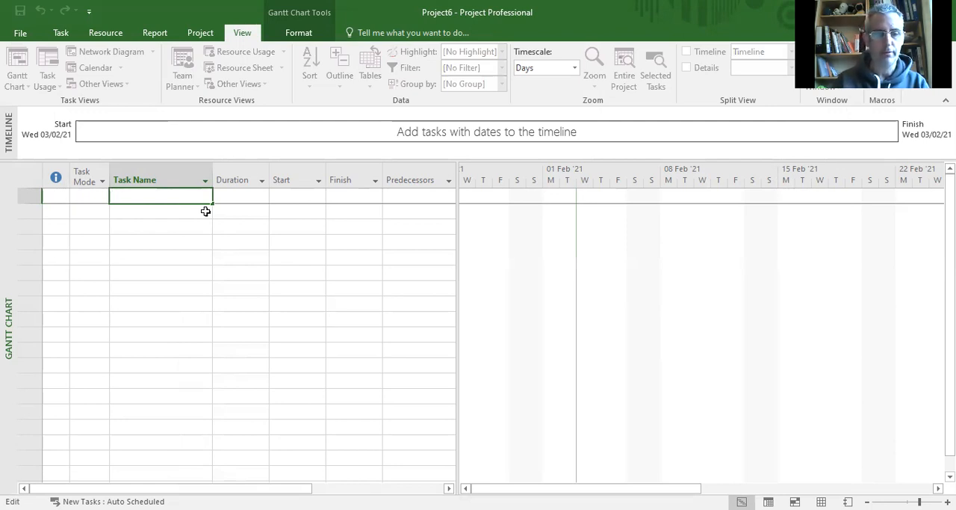
type("Secure Funding and Purch")
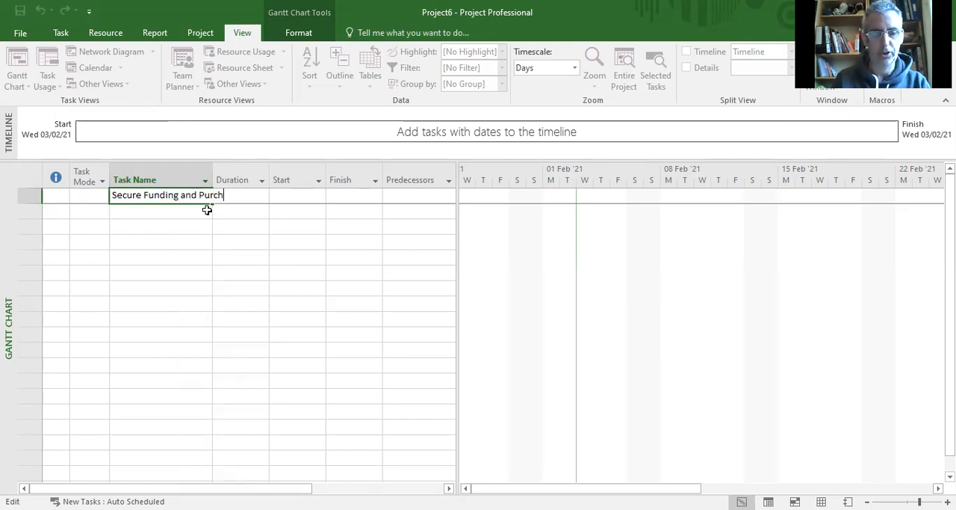
type("ase Site")
key("Return")
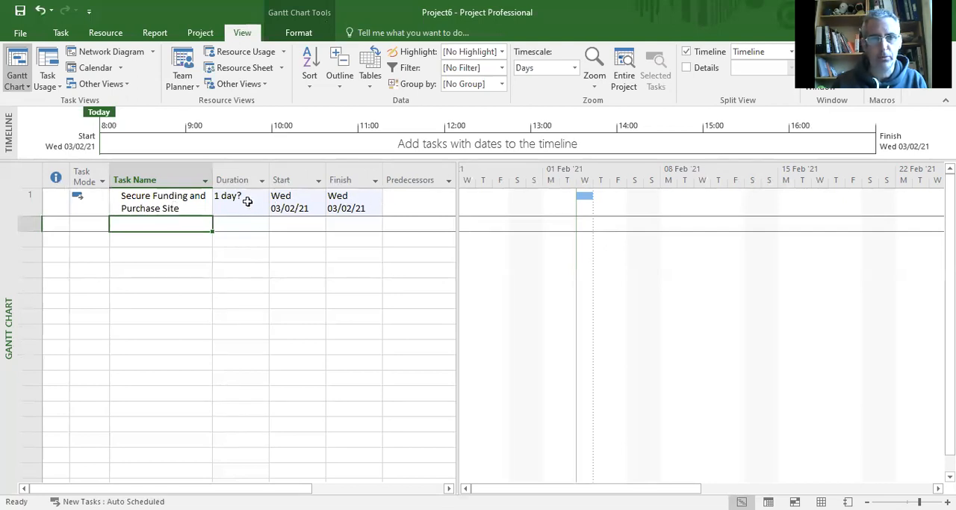
left_click(306, 207)
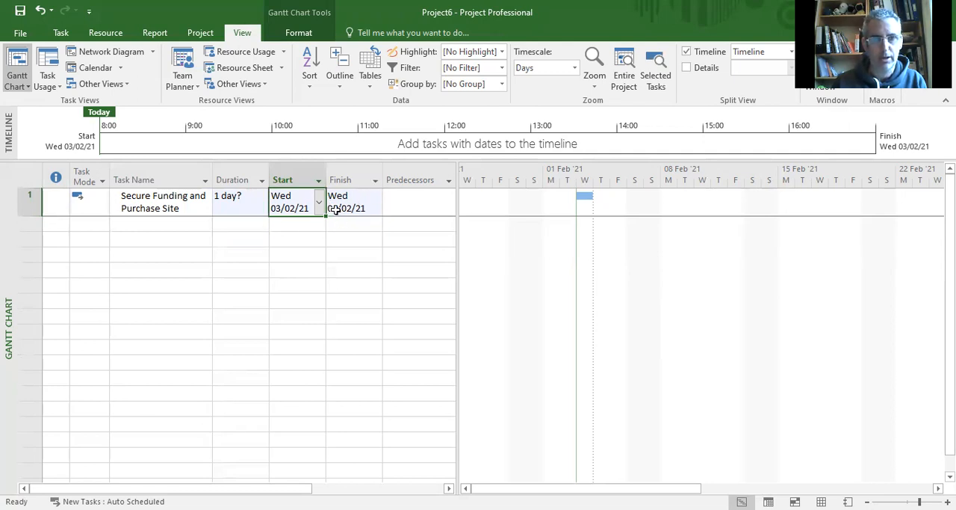
left_click(239, 203)
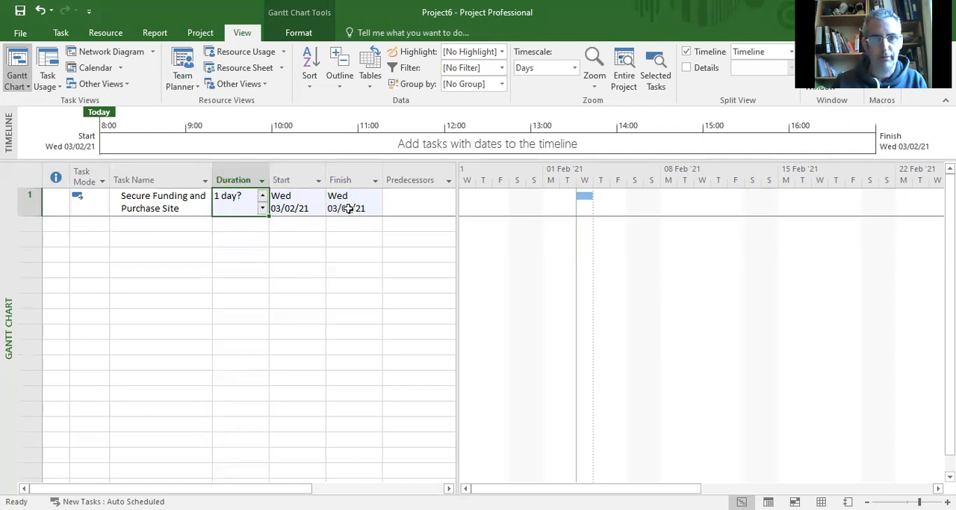
left_click(343, 206)
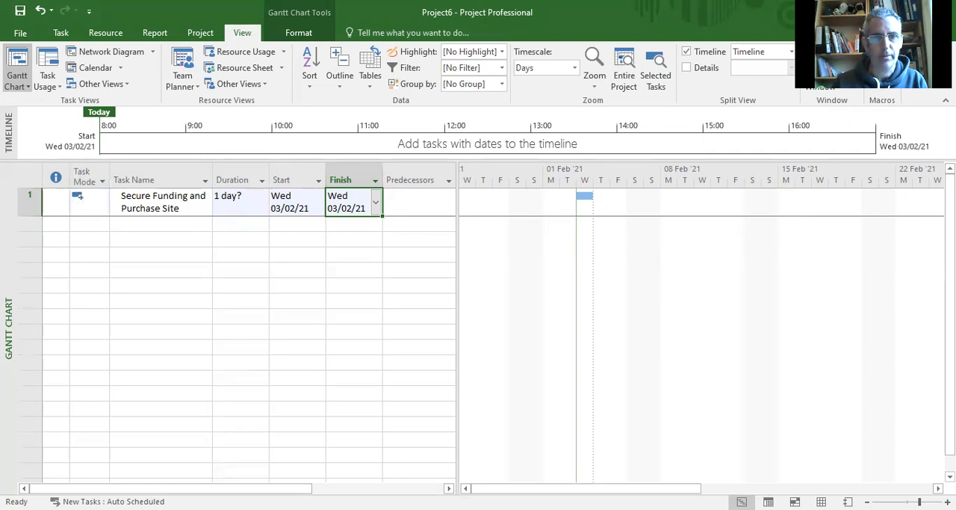
Step: Switch the first task's mode to Manually Scheduled and back to Auto Scheduled
right_click(85, 207)
left_click(118, 350)
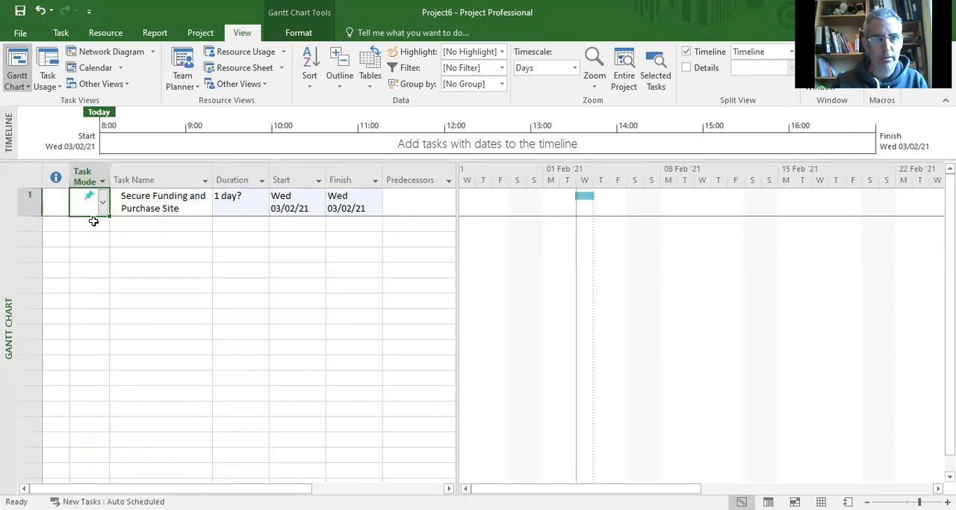
left_click(102, 202)
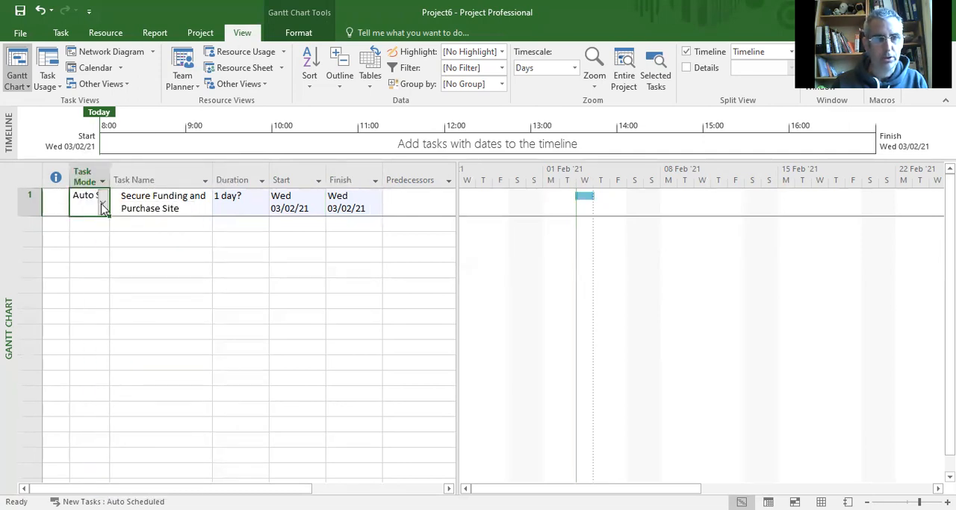
left_click(102, 232)
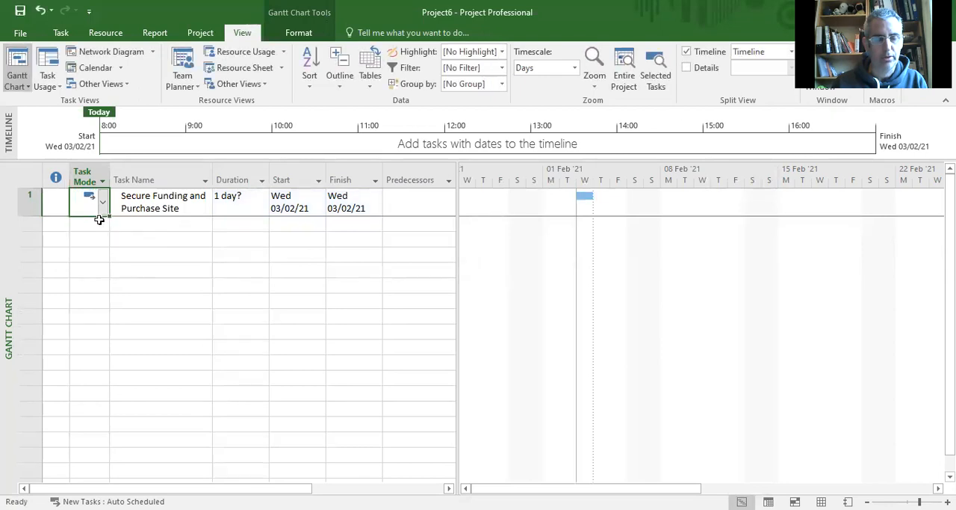
Step: Enter "Obtain Planning Permission" as the second task name
left_click(90, 223)
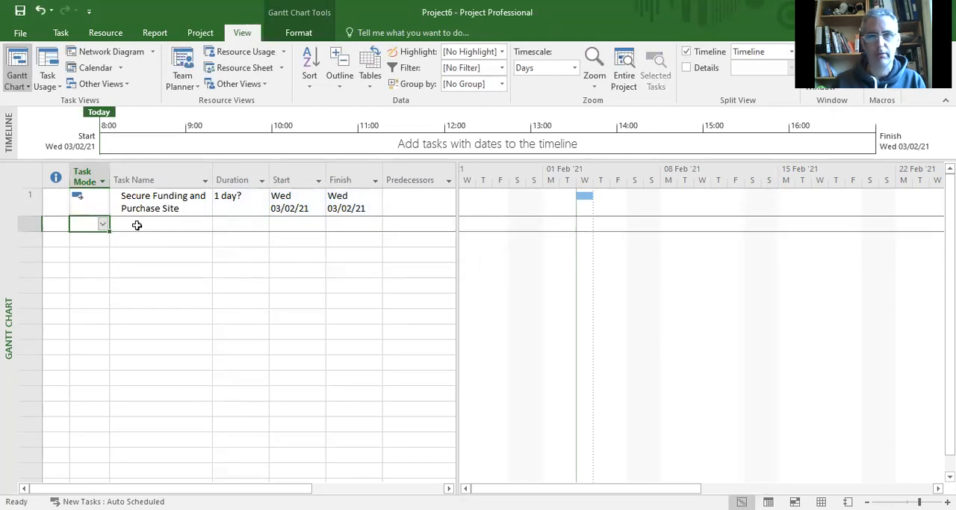
left_click(146, 227)
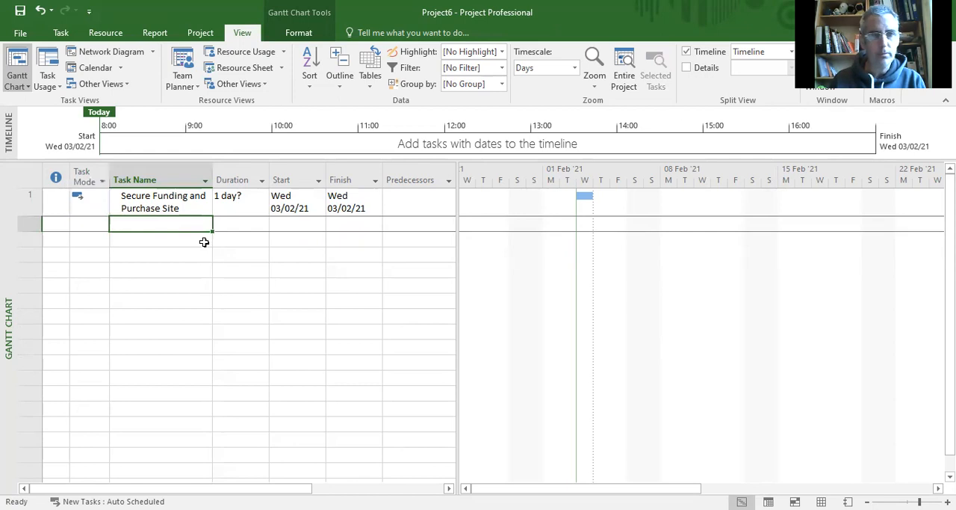
key("F2")
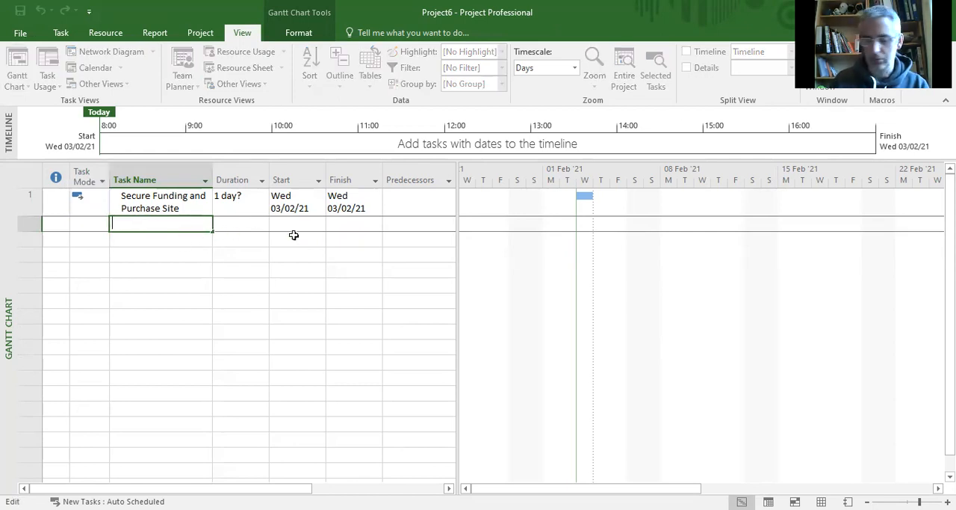
type("Obtain")
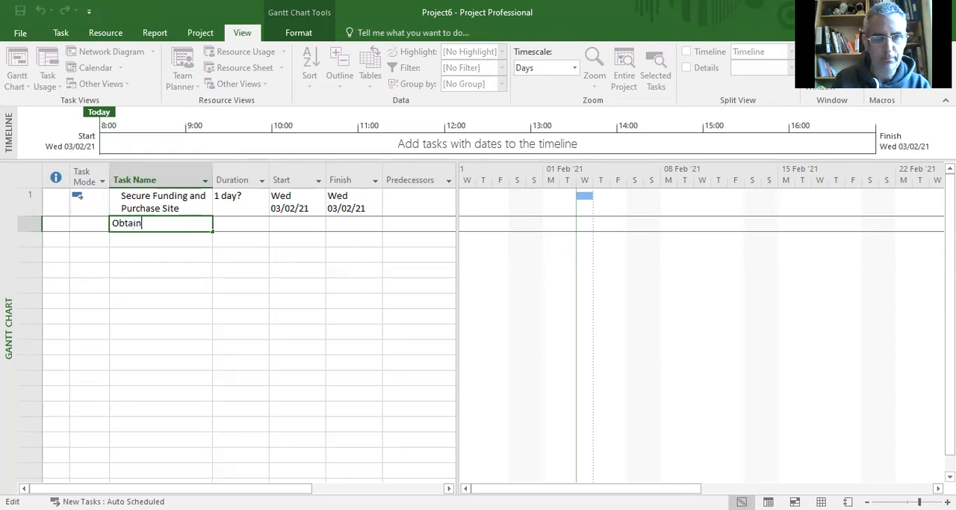
type(" Funding")
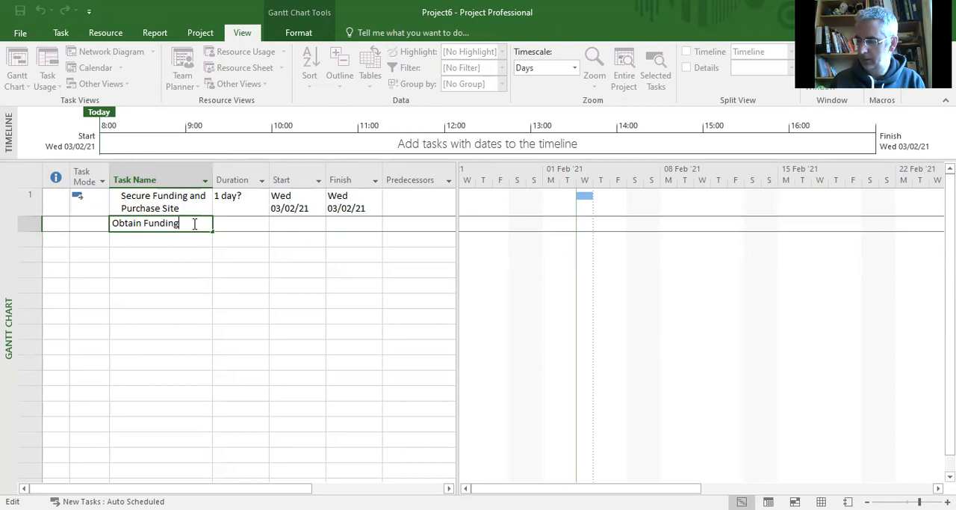
left_click_drag(194, 224, 142, 228)
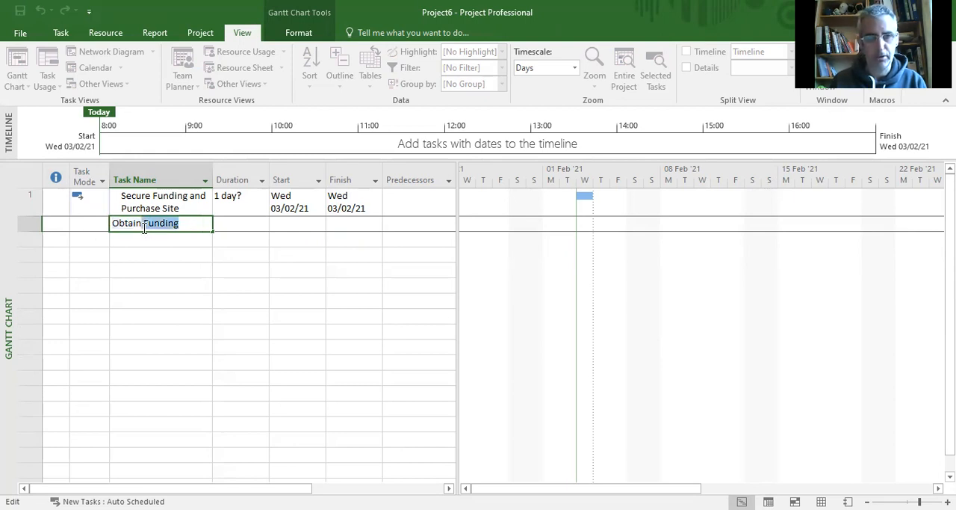
key("BackSpace")
type("p")
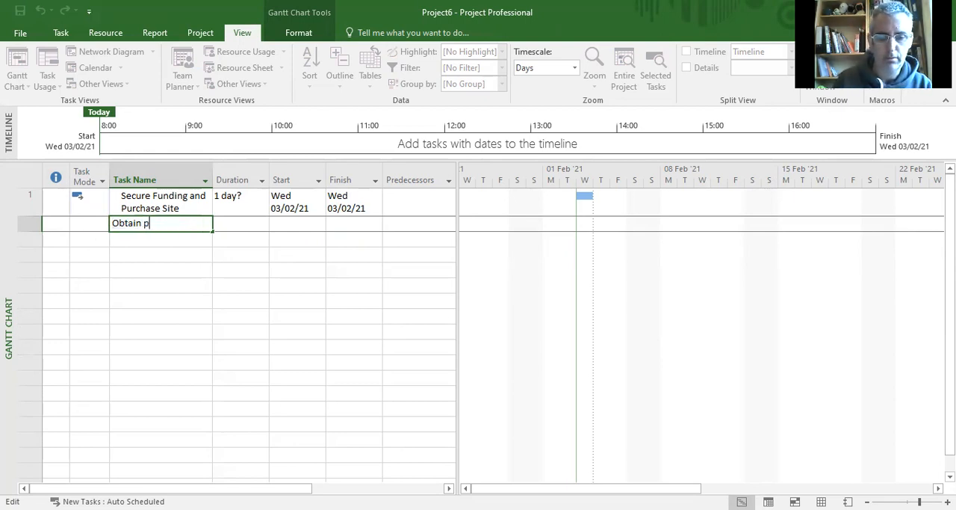
type("Plann")
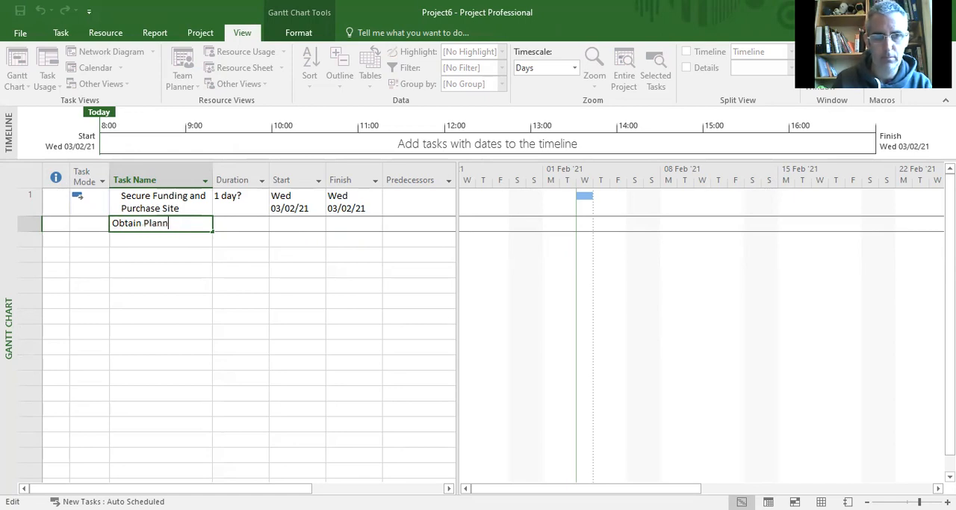
type("ing Per")
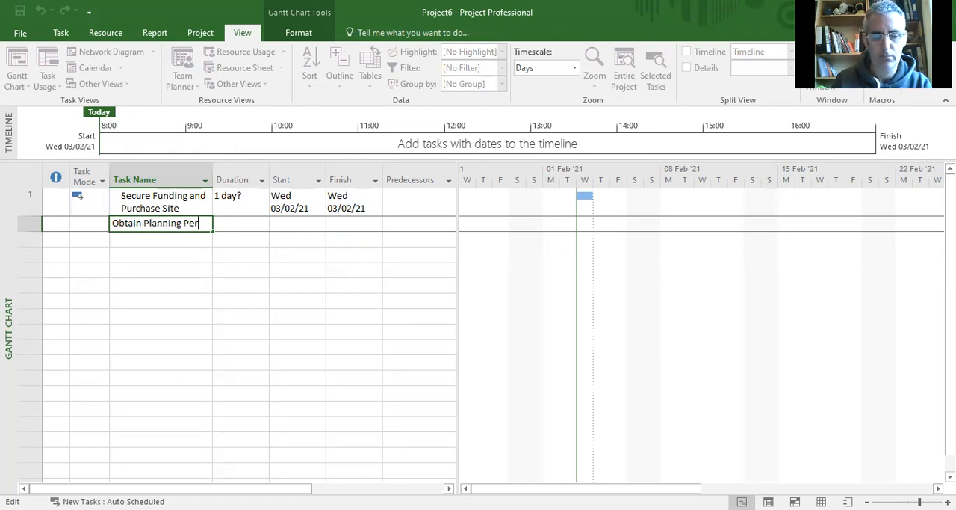
type("mision")
key("Return")
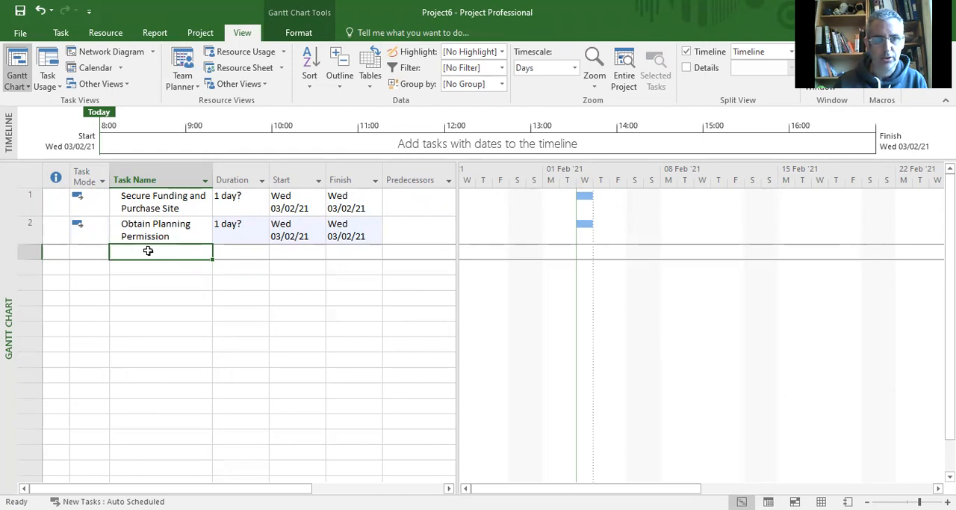
Step: Enter "Obtain Building" as the third task name
type("Obtain")
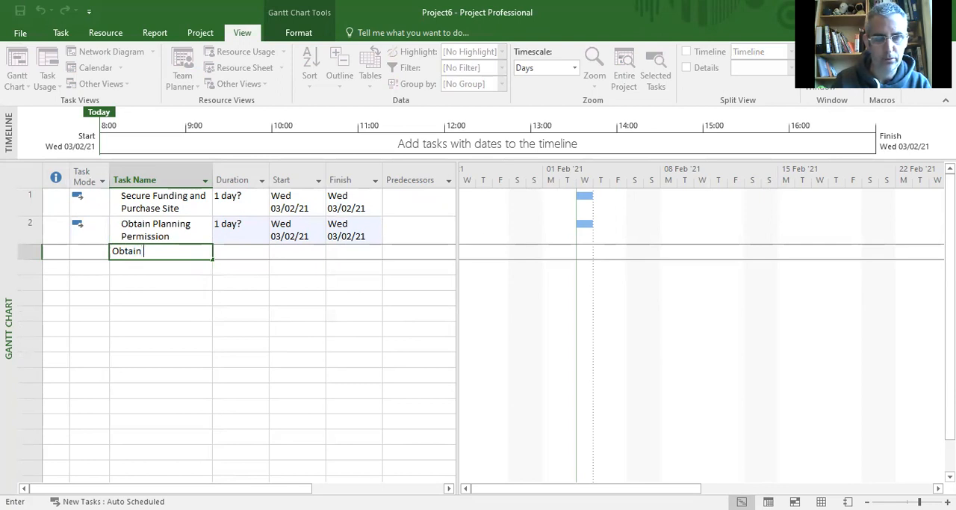
type(" Building")
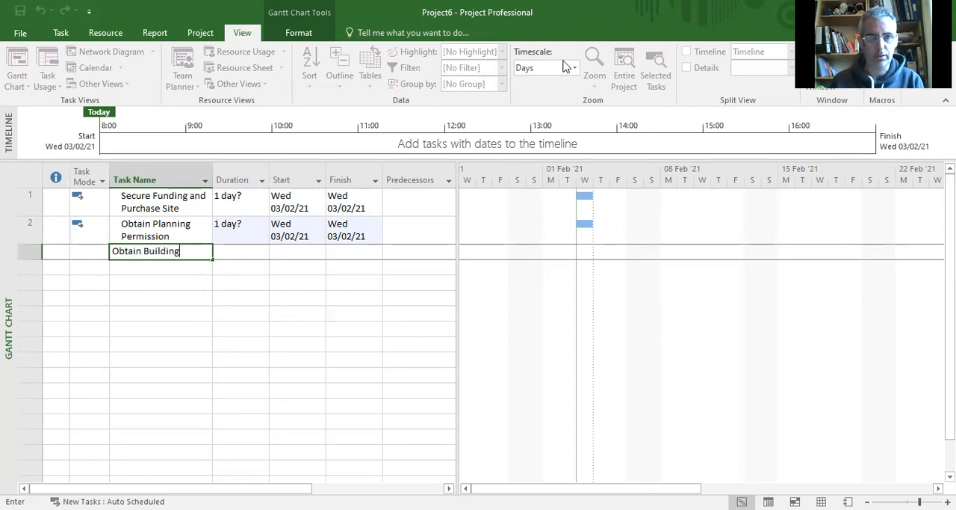
key("Return")
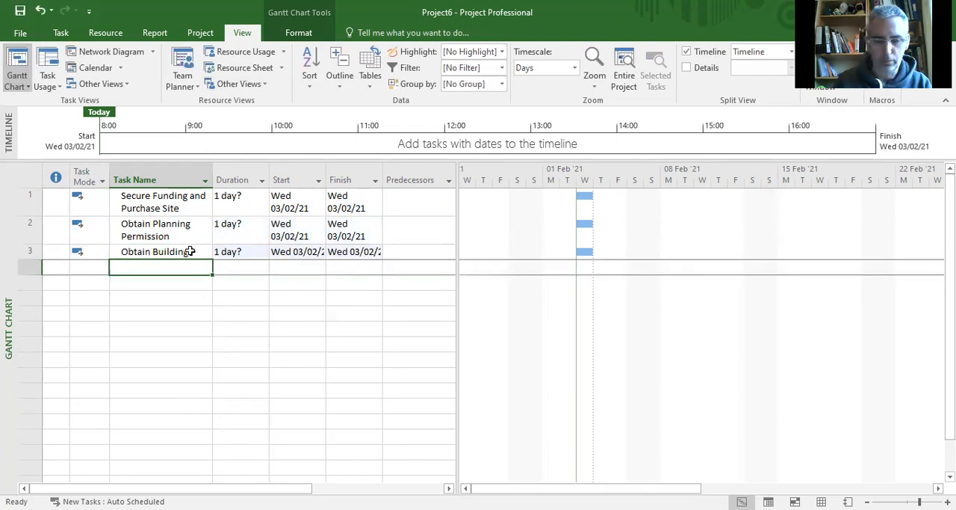
Step: Add "Construction of House" and "Handover" as the fourth and fifth tasks
type("Construc")
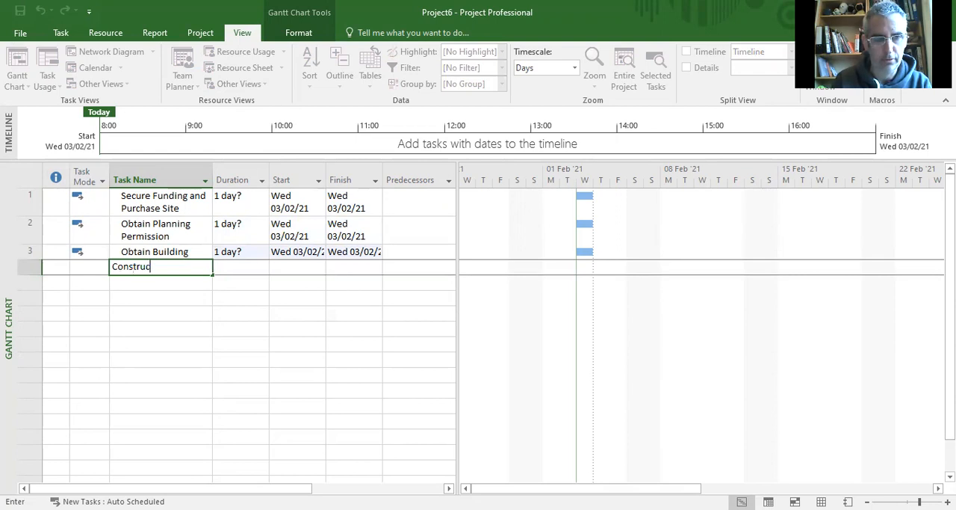
type("tion of House")
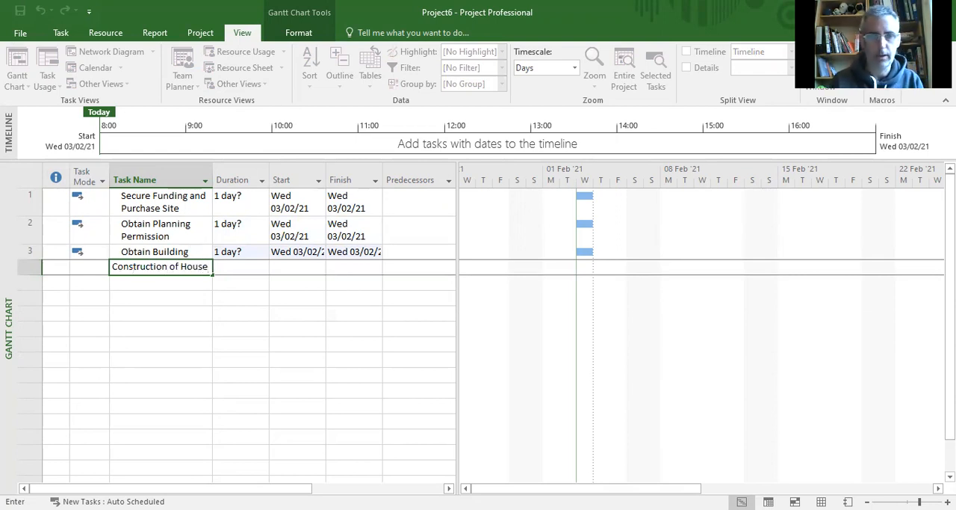
key("Return")
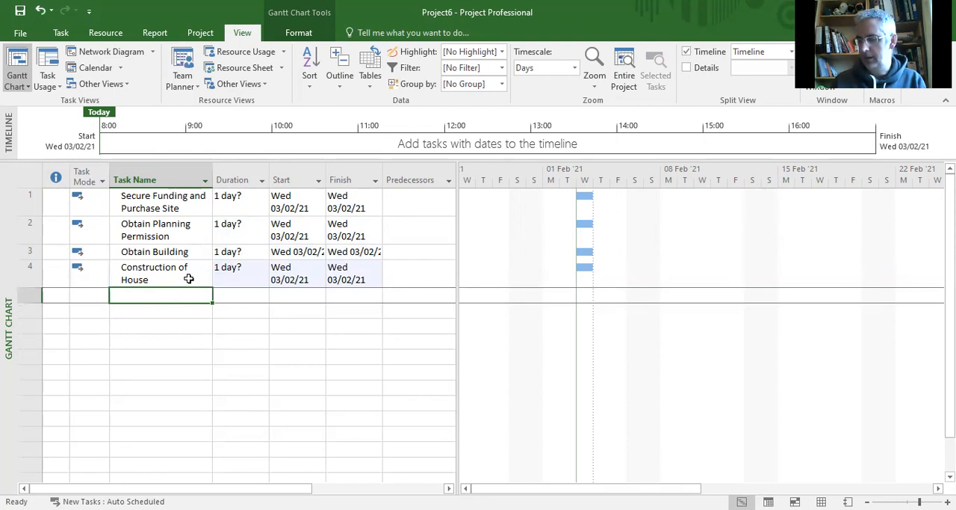
type("Han")
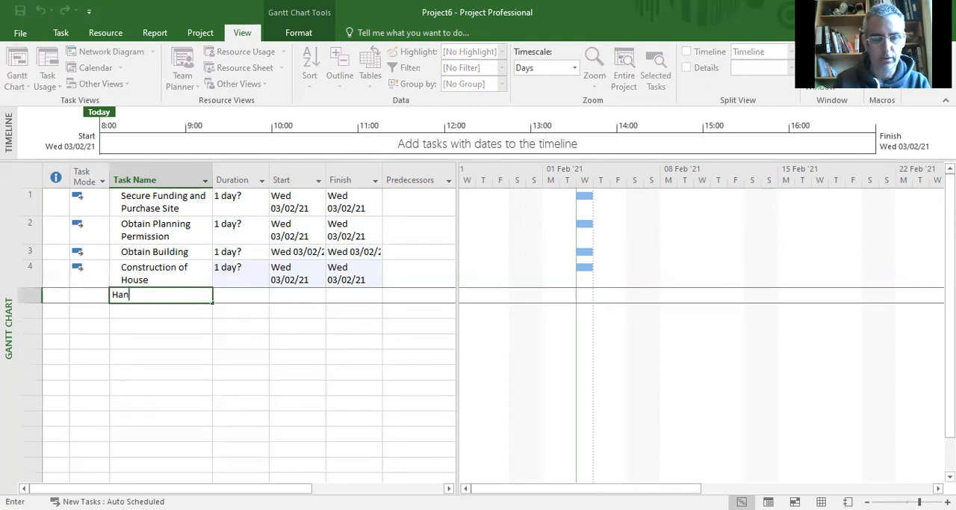
type("dover")
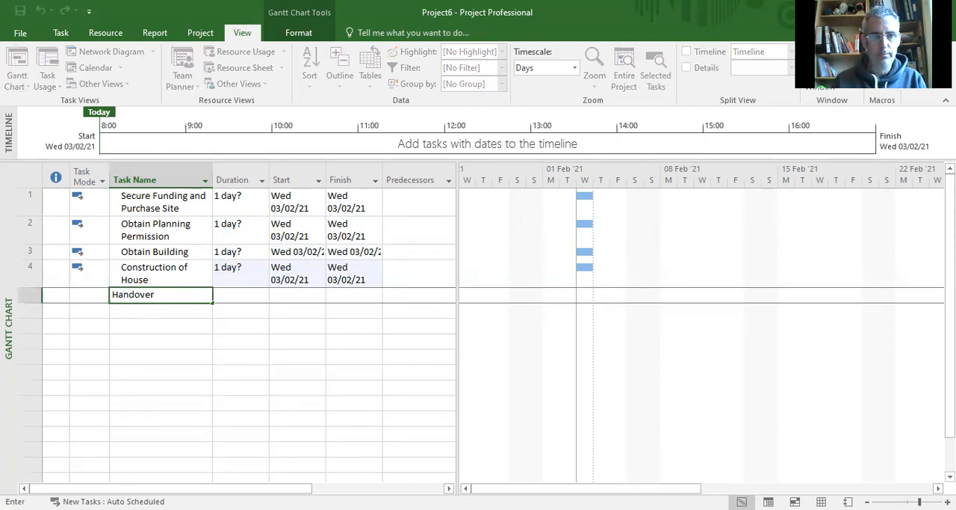
key("Return")
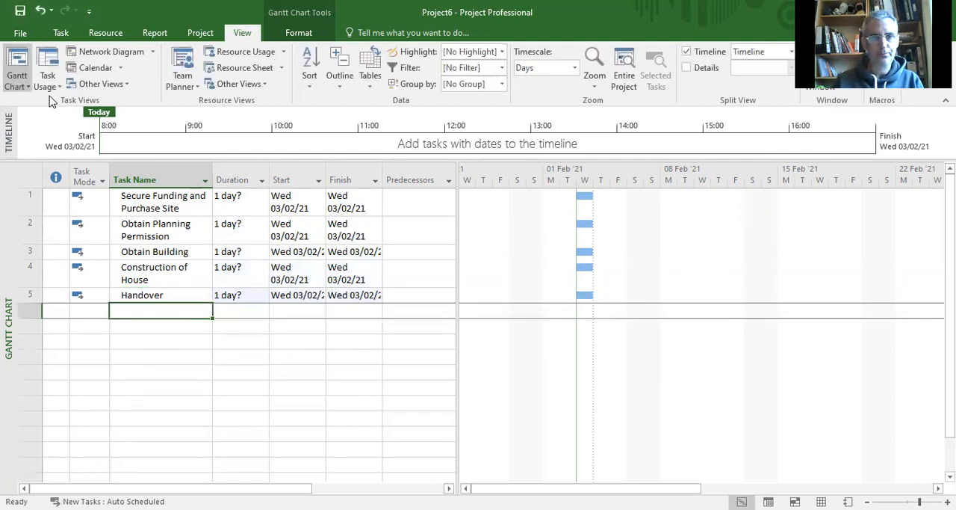
Step: Set the duration of the Secure Funding and Purchase Site task to 100 days
left_click(231, 208)
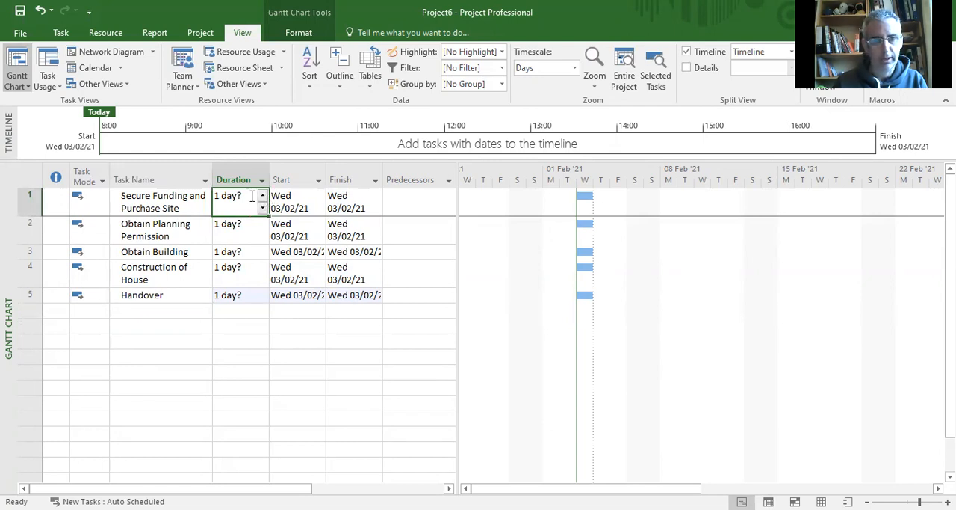
left_click(236, 227)
left_click(236, 202)
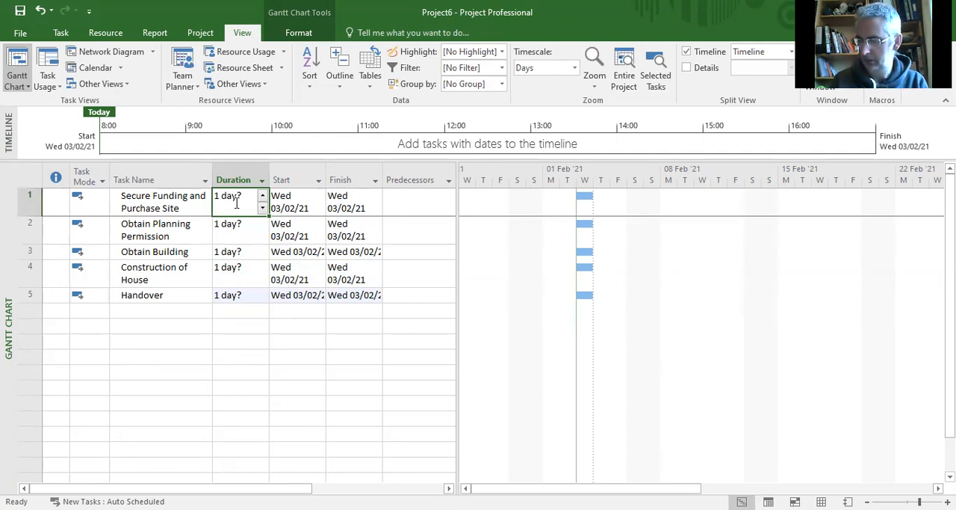
type("100")
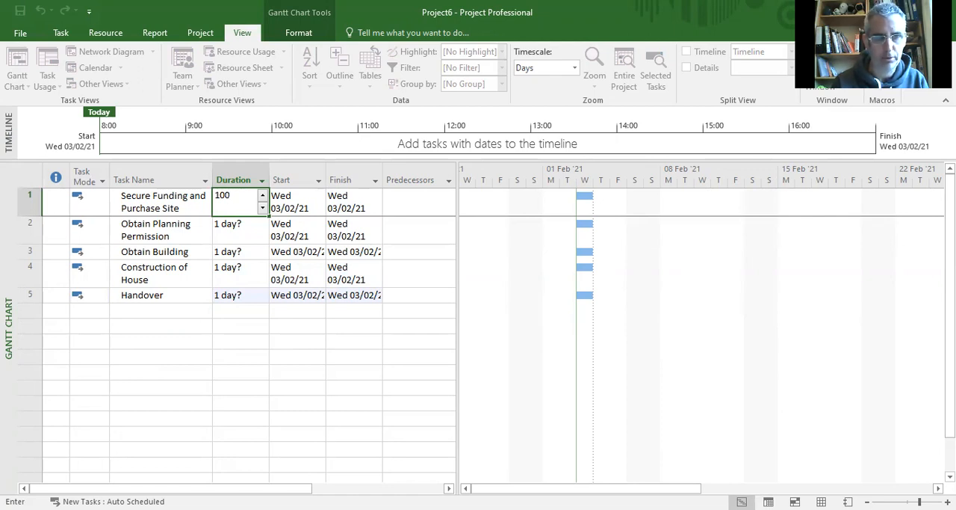
key("Return")
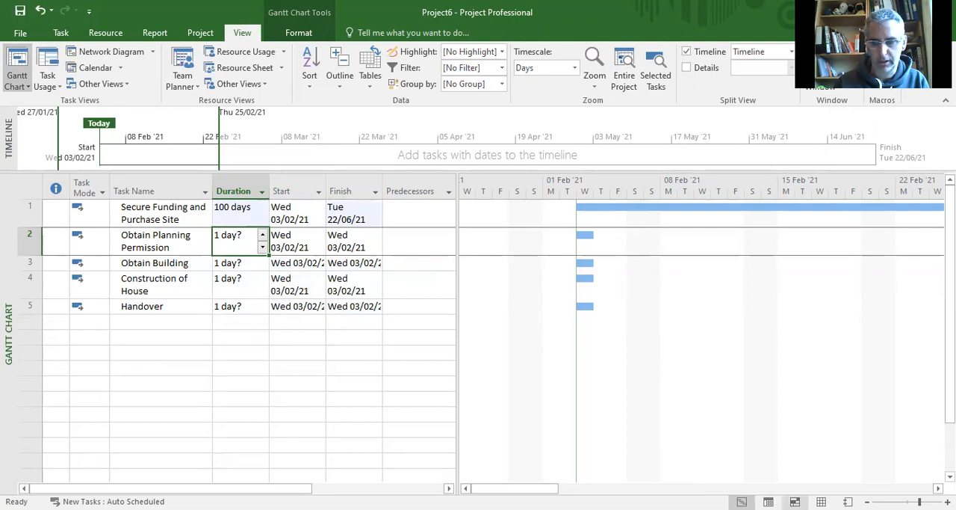
Step: Set the duration of the Obtain Planning Permission task to 60 days
left_click_drag(920, 501, 910, 501)
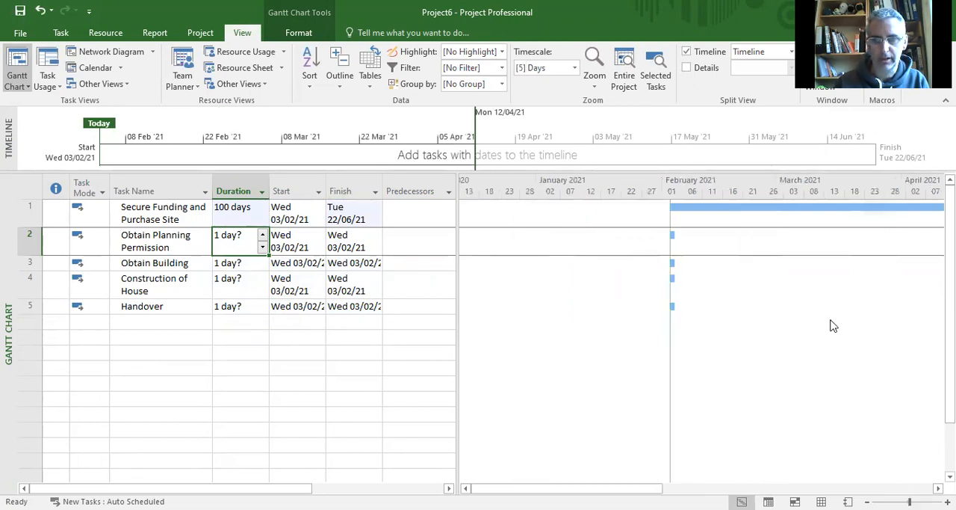
left_click_drag(635, 488, 692, 488)
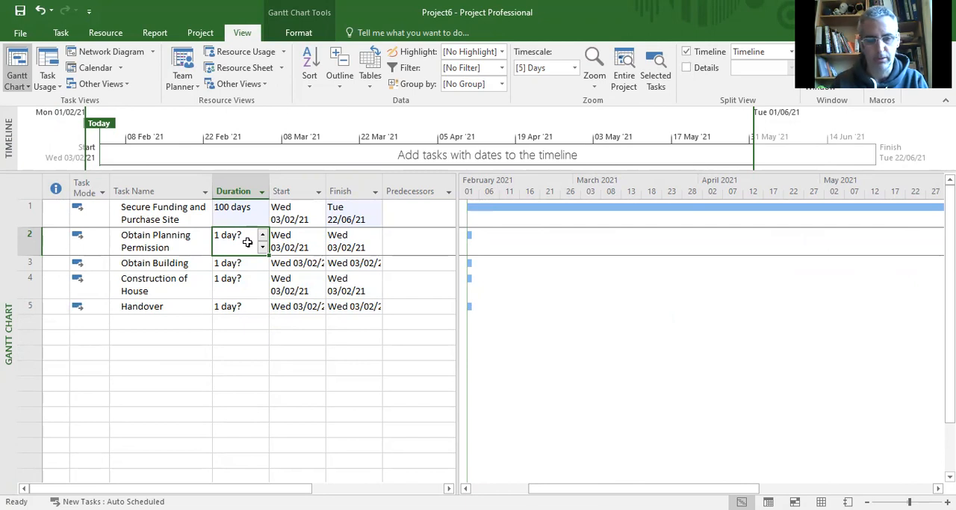
type("60 da")
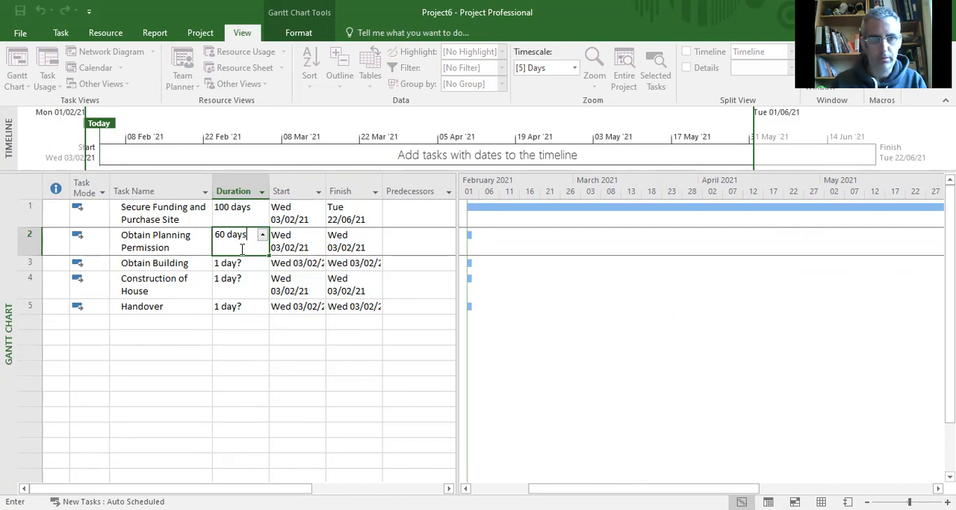
key("Return")
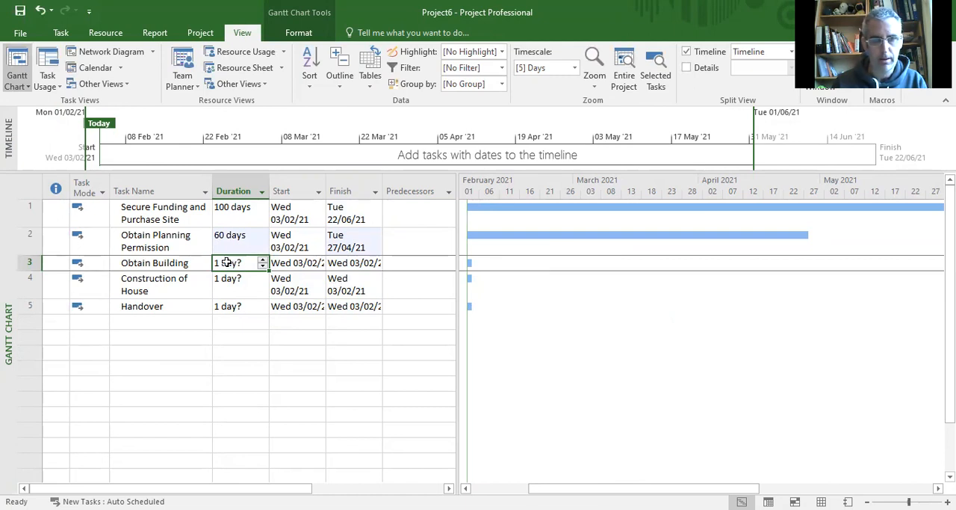
Step: Rename the third task "Obtain Building Warrant" in its task information
left_click(167, 263)
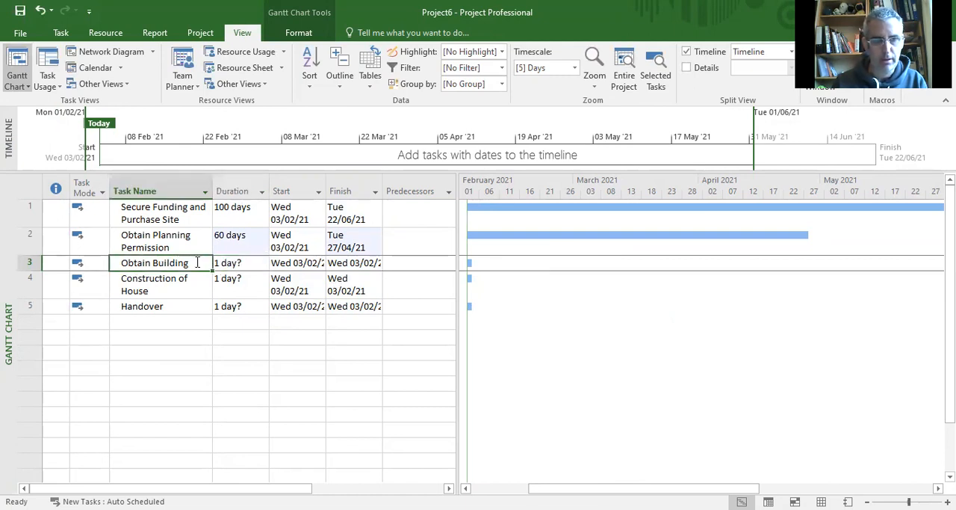
double_click(191, 263)
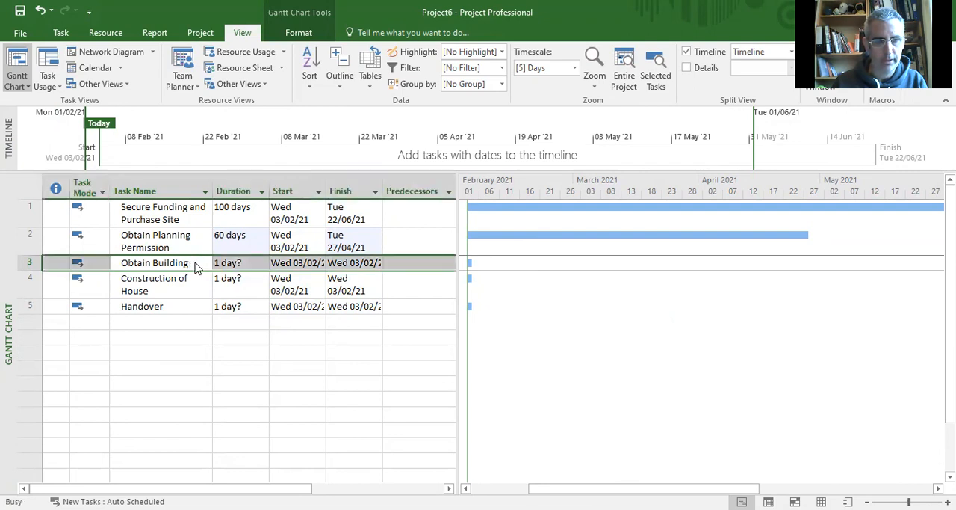
left_click(369, 170)
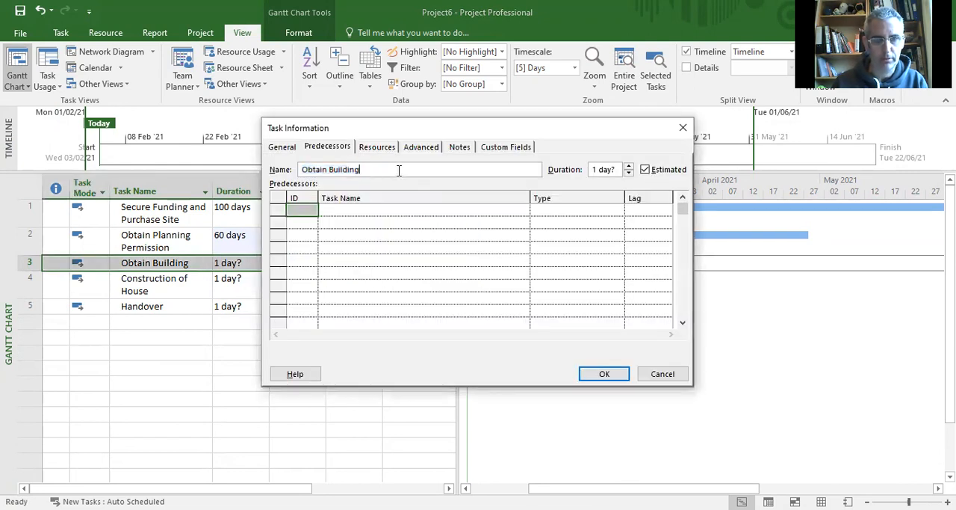
type("Warrant")
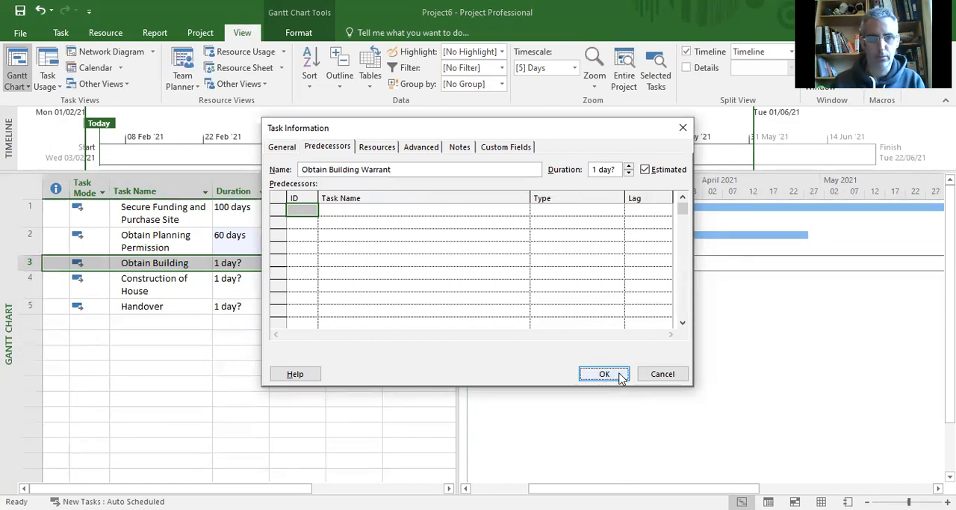
key("Return")
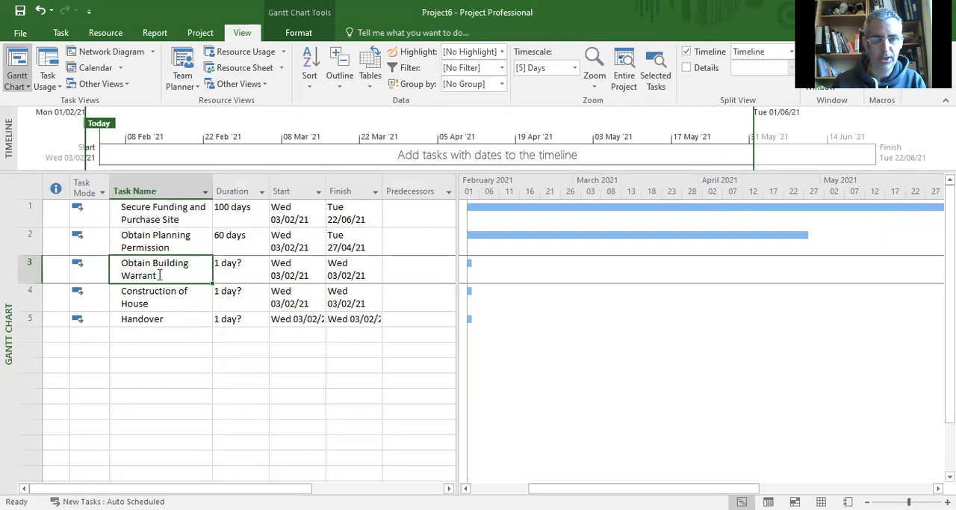
left_click(171, 272)
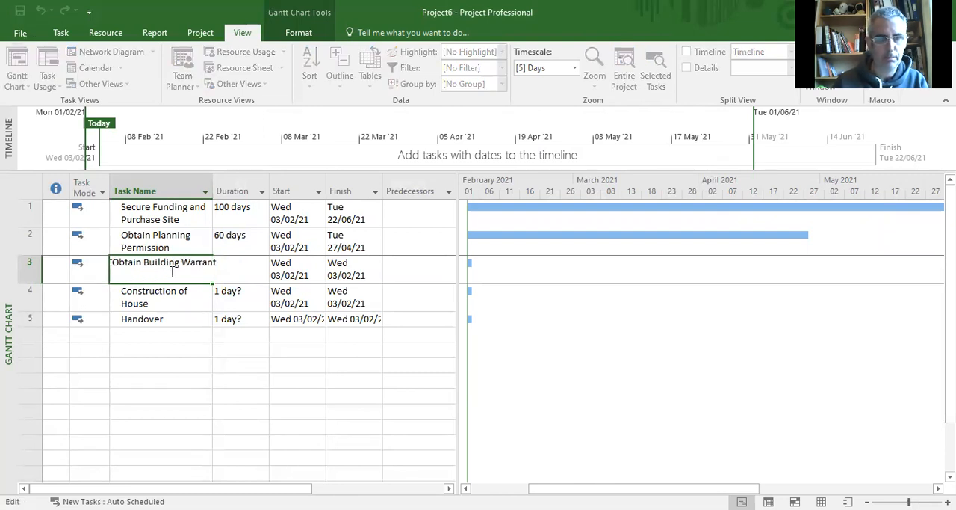
left_click(186, 302)
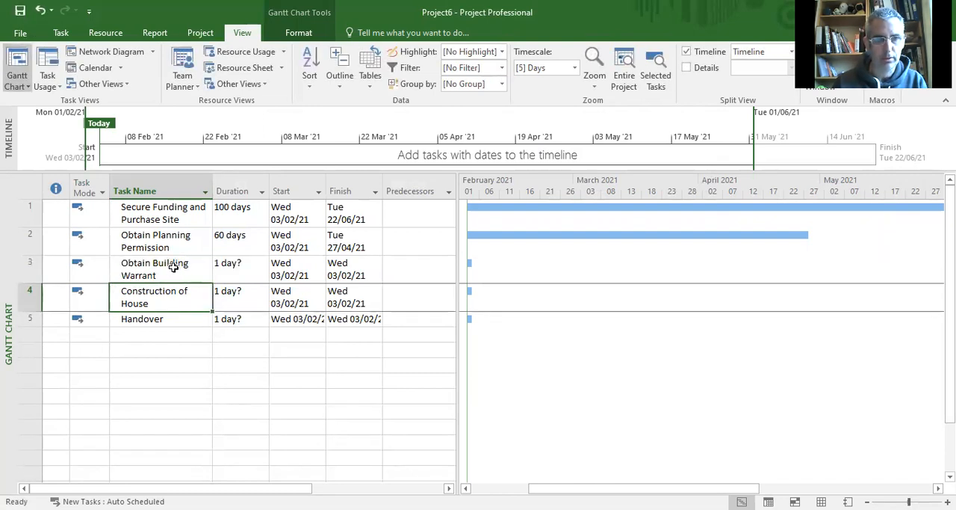
Step: Set the duration of the Obtain Building Warrant task to 40 days
left_click(233, 261)
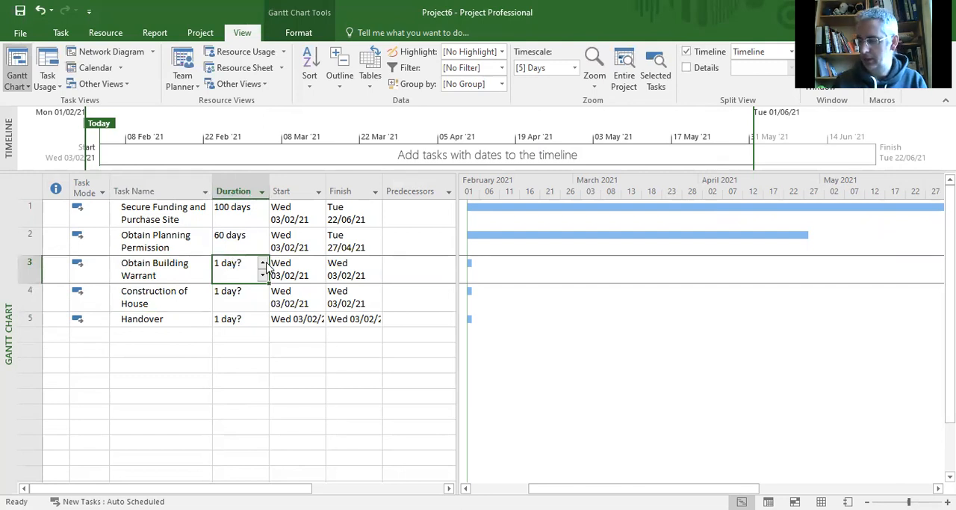
type("40")
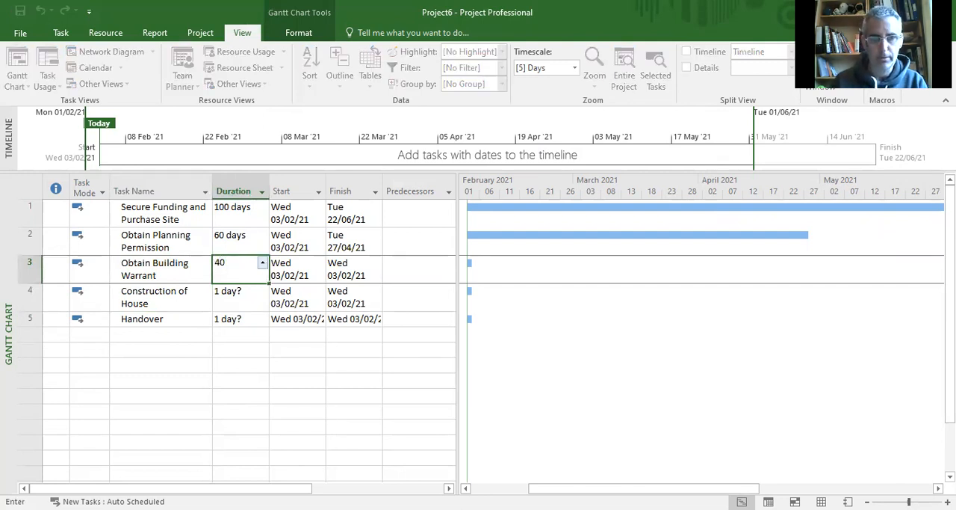
key("Return")
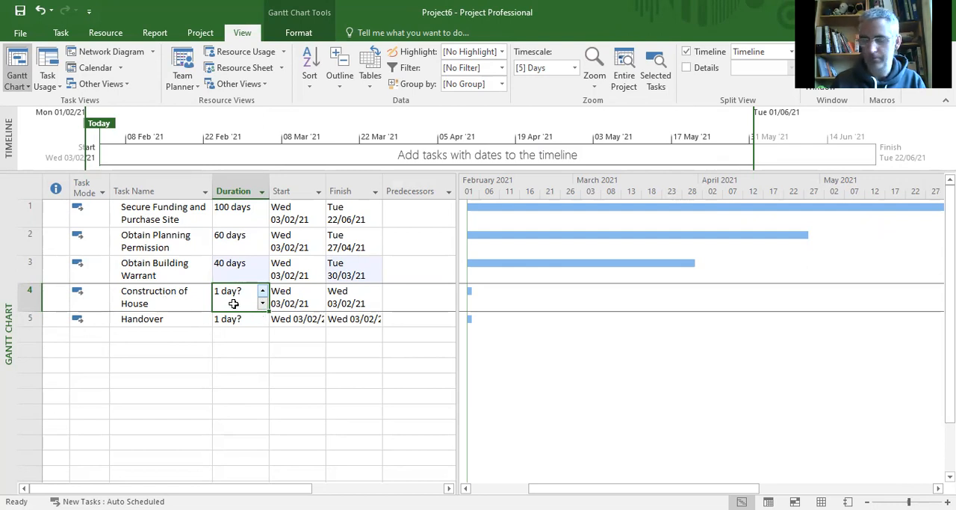
Step: Set the duration of Construction of House to 120 days and make Handover a milestone with a duration of 0 days
type("1")
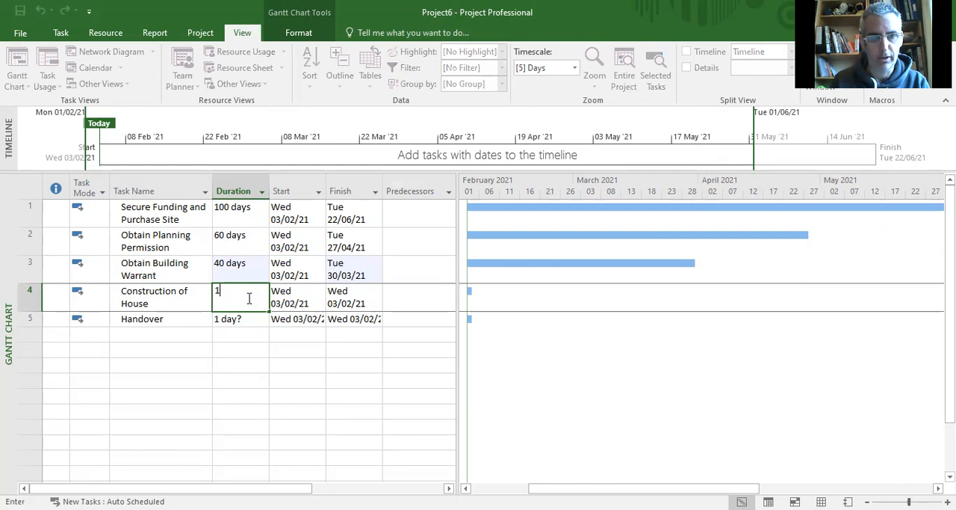
type("20")
key("Return")
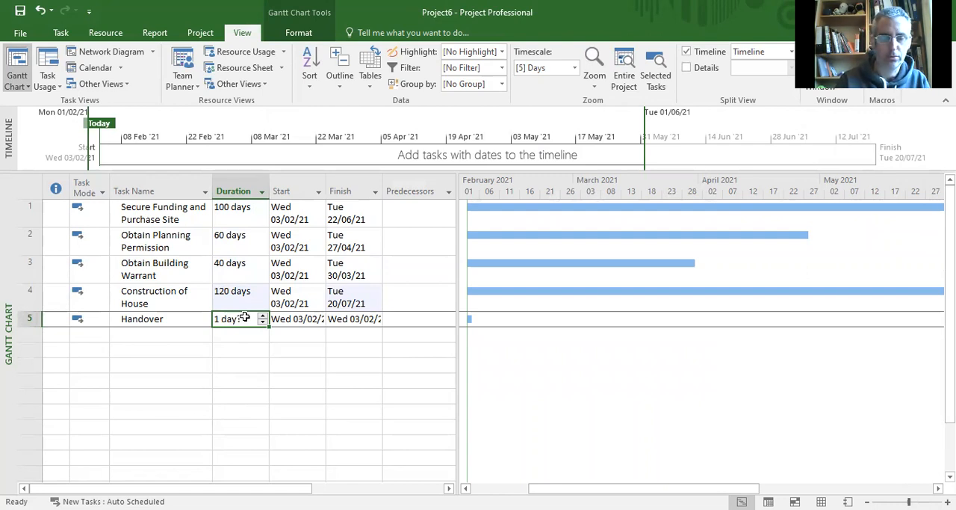
type("0")
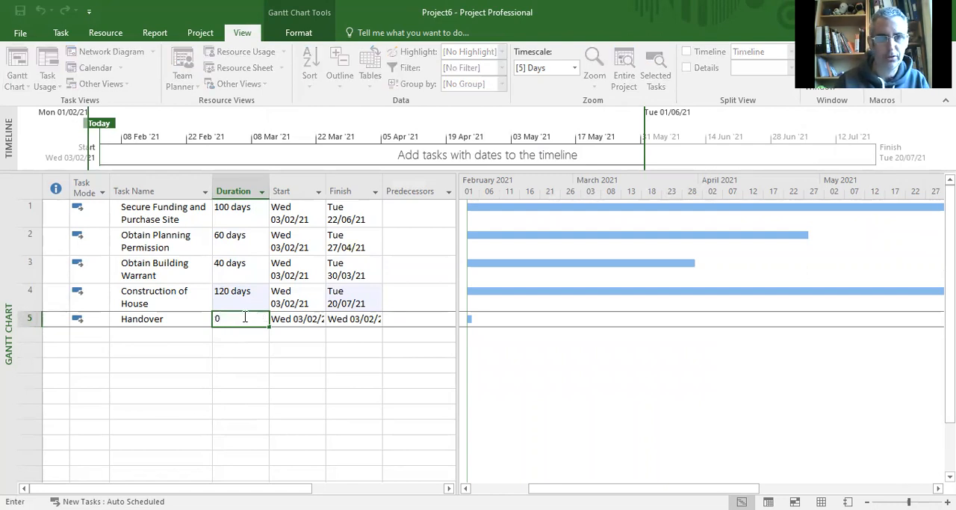
key("Return")
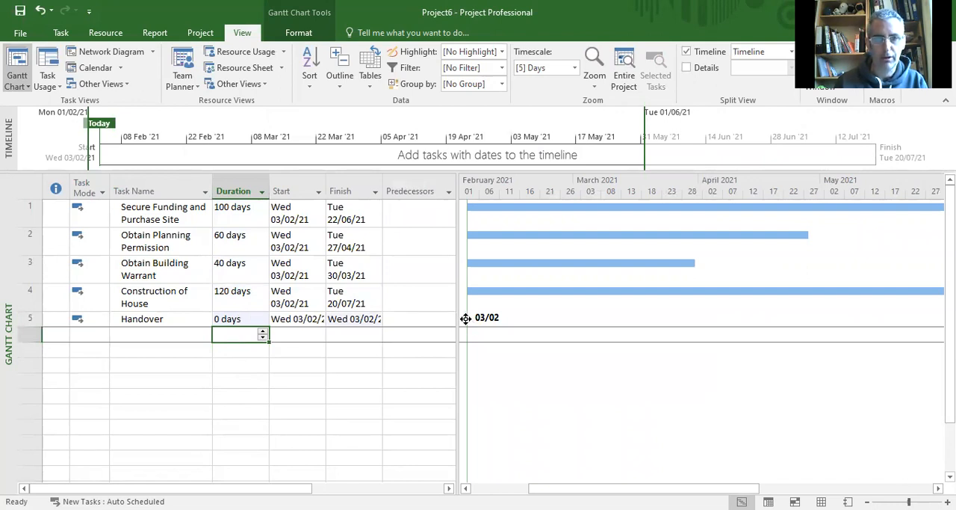
left_click(231, 319)
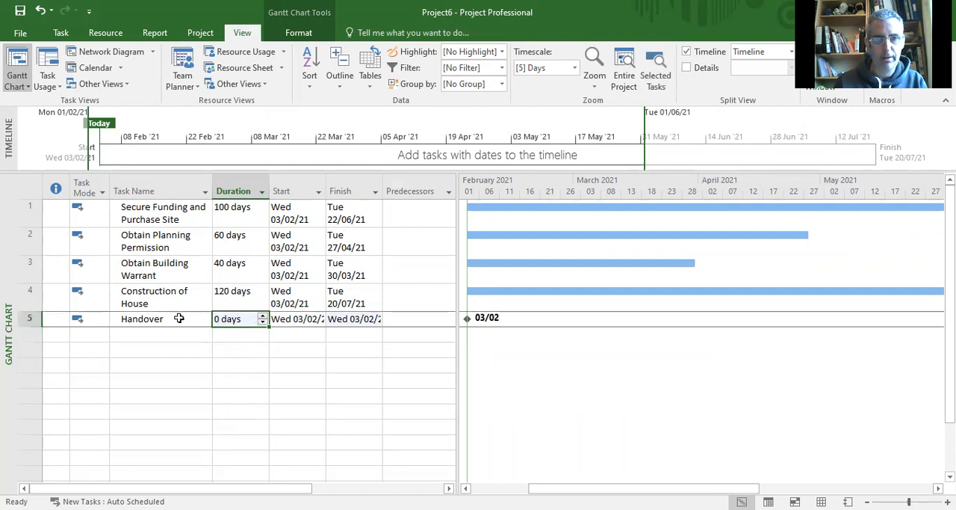
left_click(258, 347)
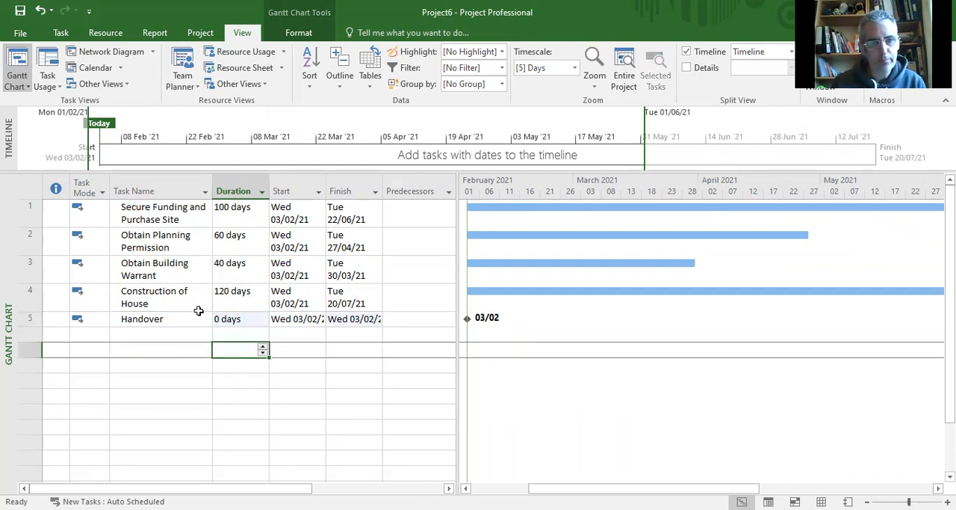
left_click(177, 319)
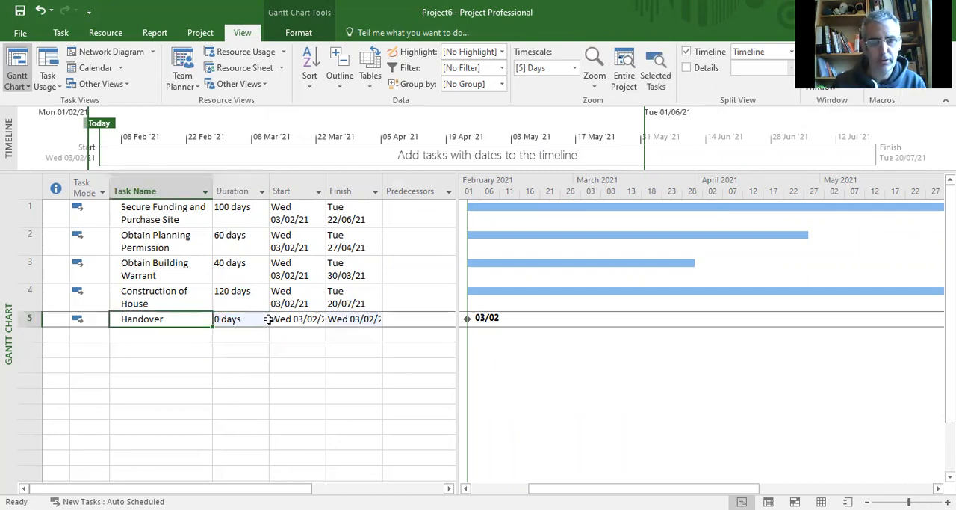
left_click(239, 270)
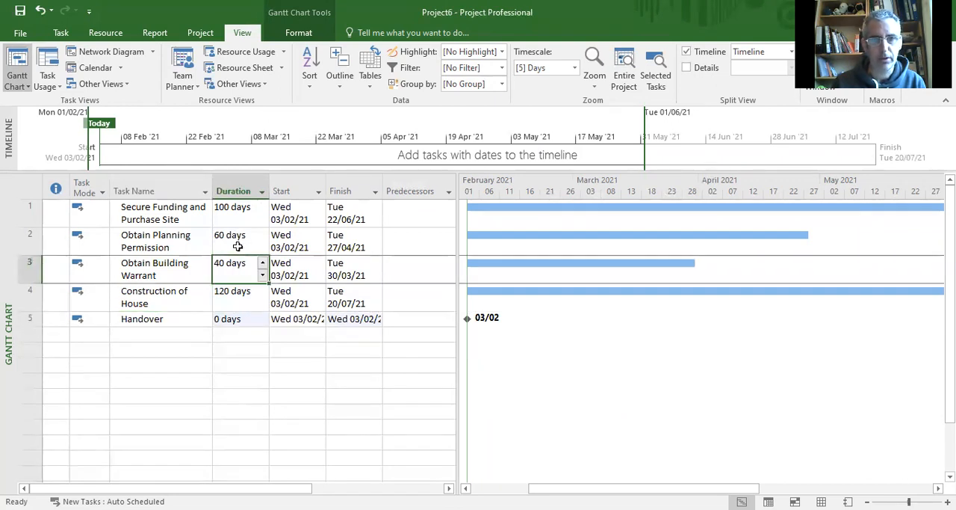
left_click(238, 244)
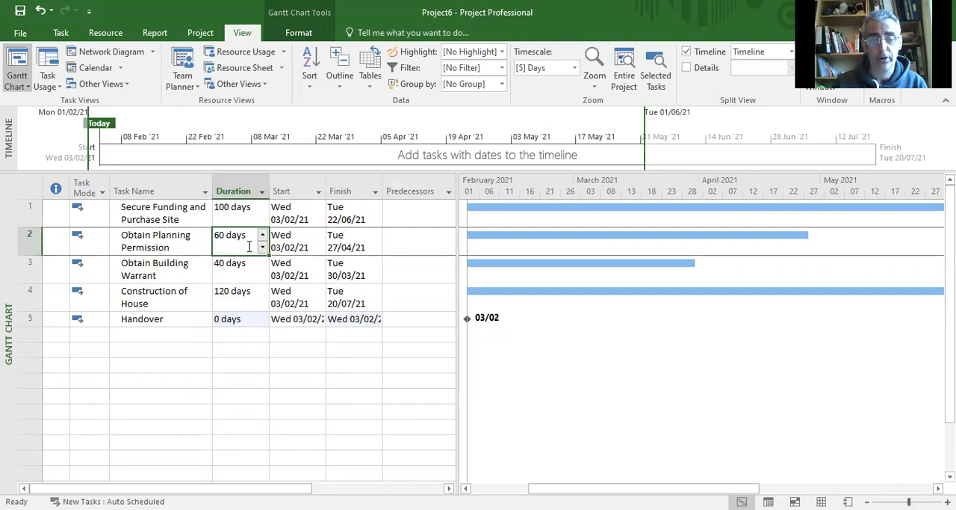
left_click(189, 321)
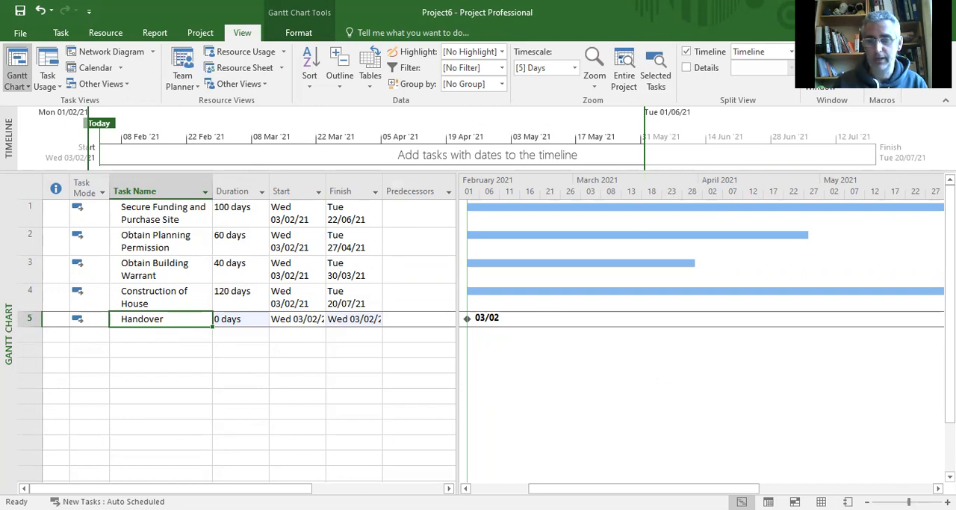
Step: Enter task 1, Secure Funding and Purchase Site, as the predecessor of Obtain Planning Permission
left_click(867, 502)
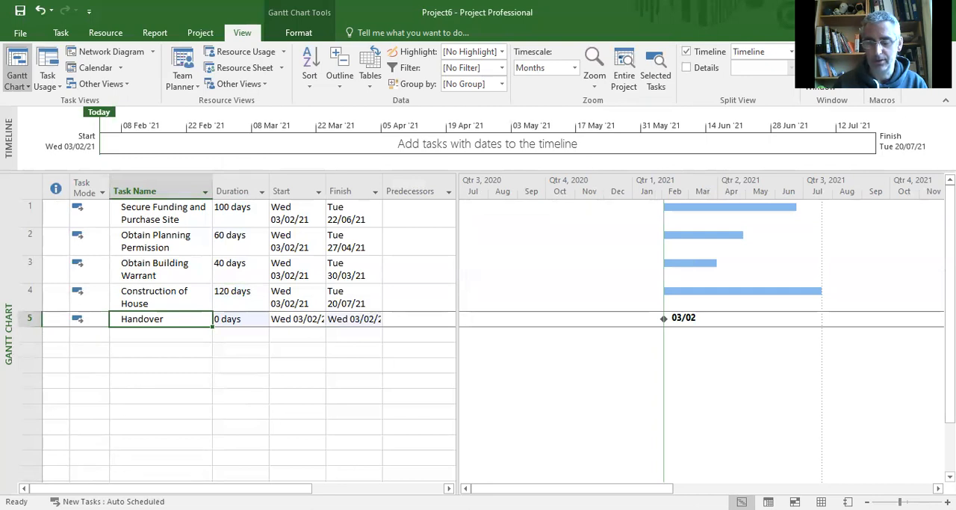
left_click(867, 502)
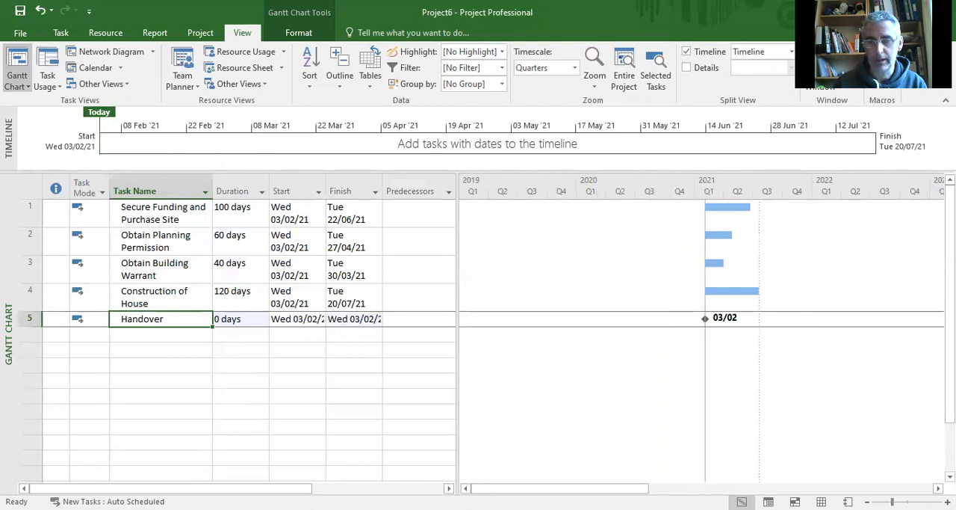
left_click(949, 501)
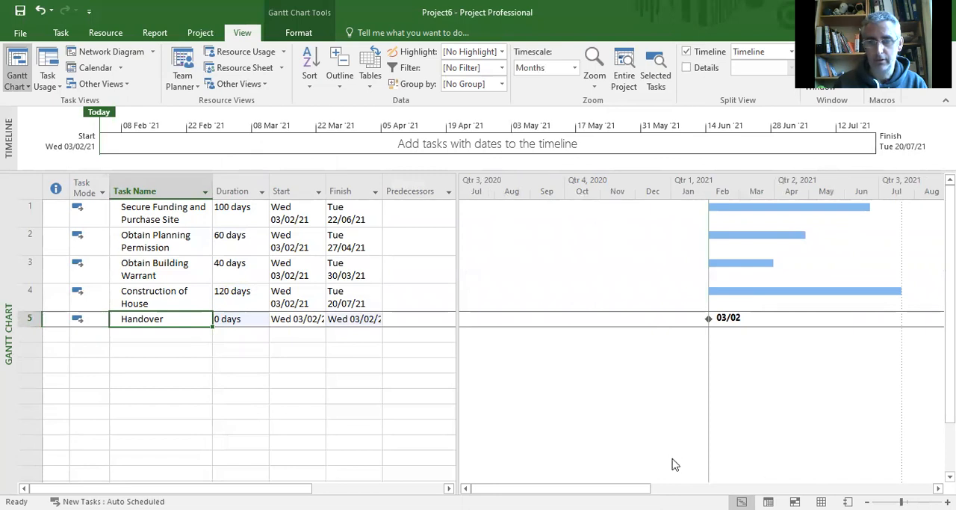
left_click_drag(561, 488, 628, 483)
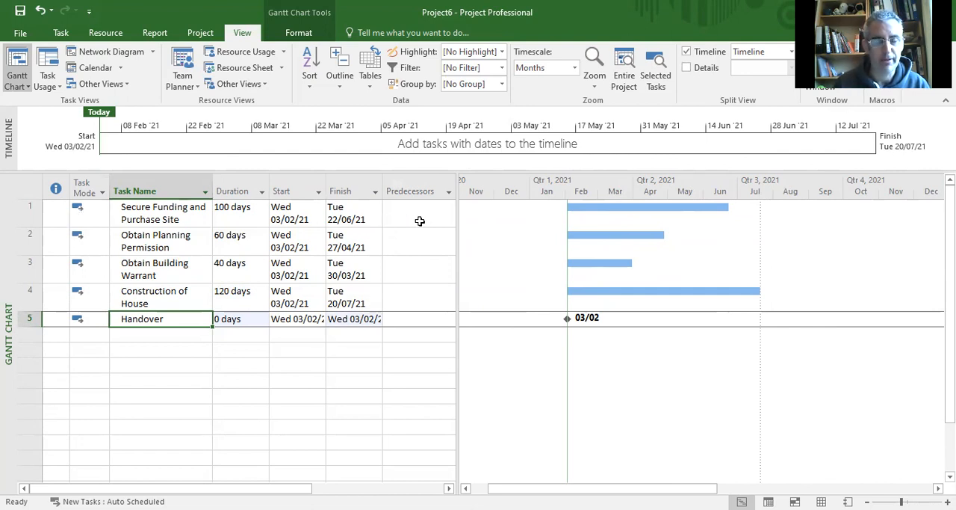
left_click(33, 240)
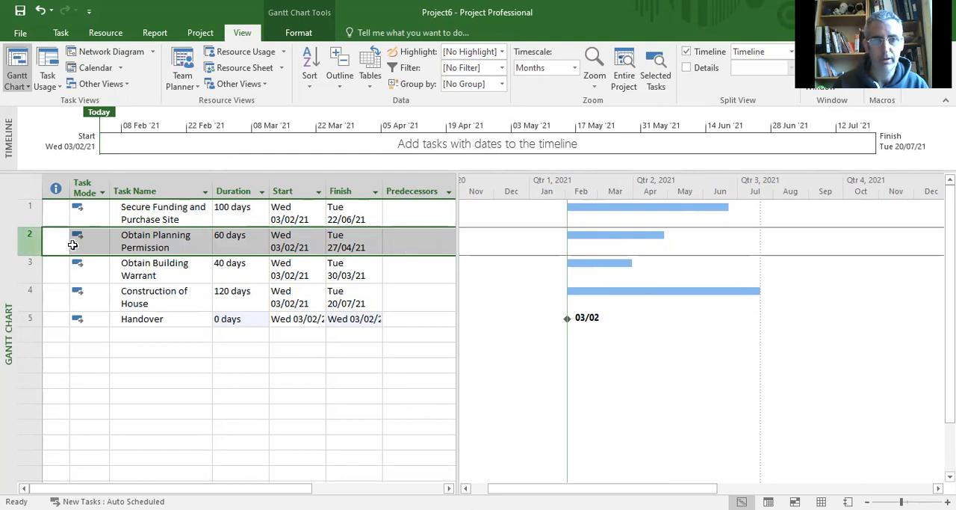
left_click(411, 246)
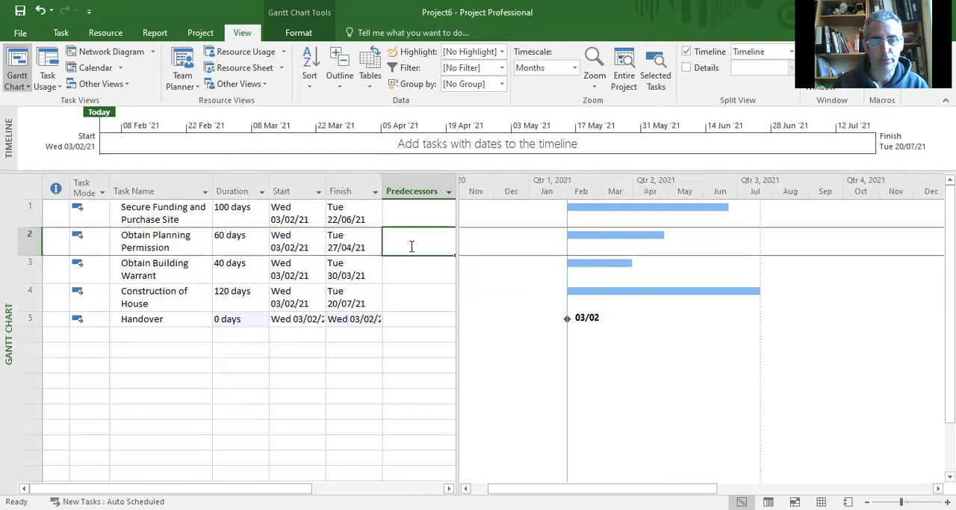
type("1")
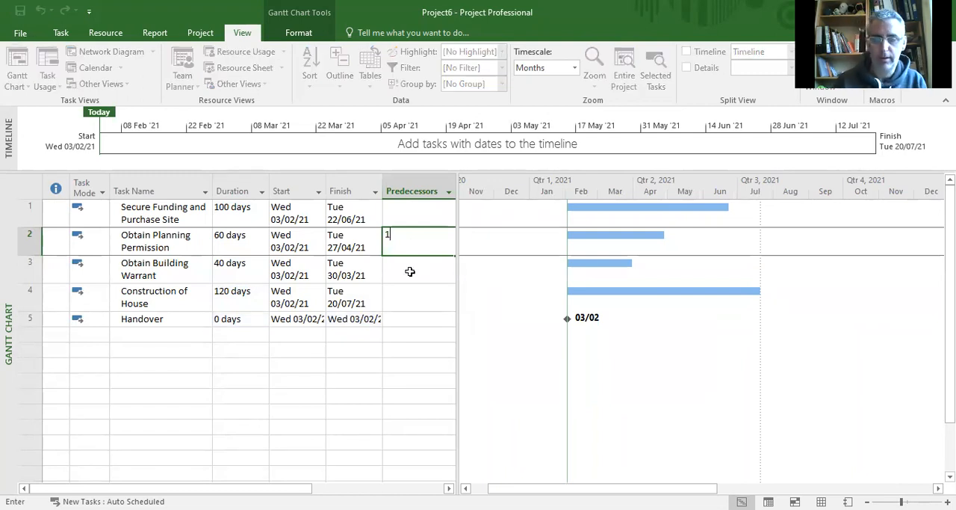
Step: Enter task 2 as the predecessor of Obtain Building Warrant and task 3 as the predecessor of Construction of House
left_click(411, 271)
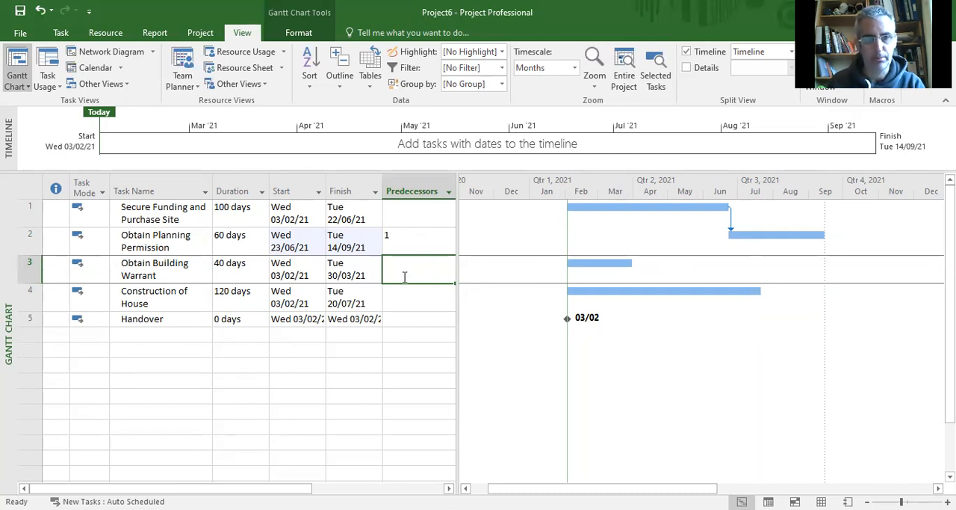
type("2")
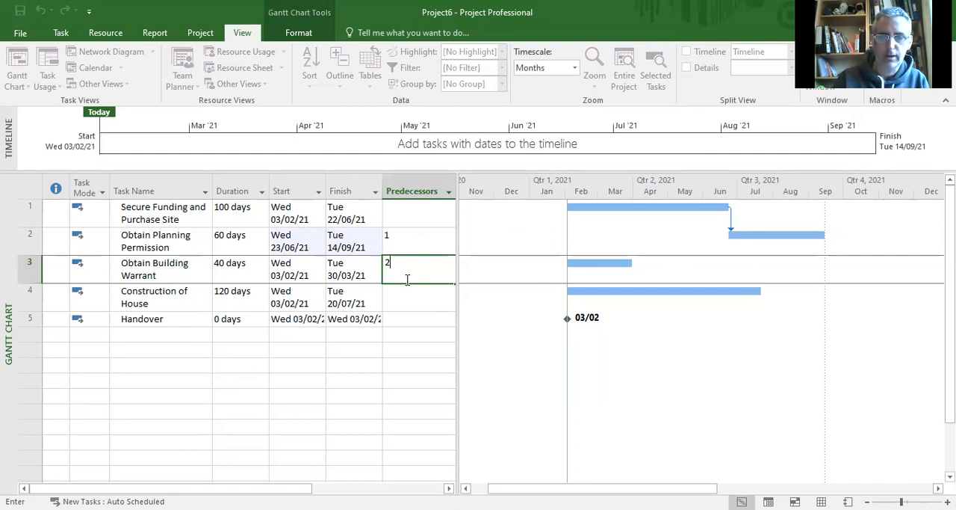
key("Return")
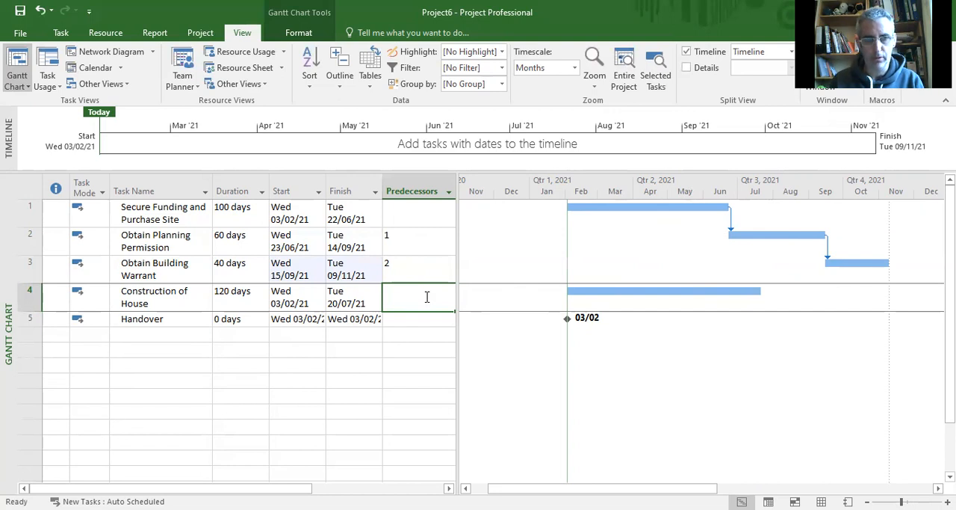
type("3")
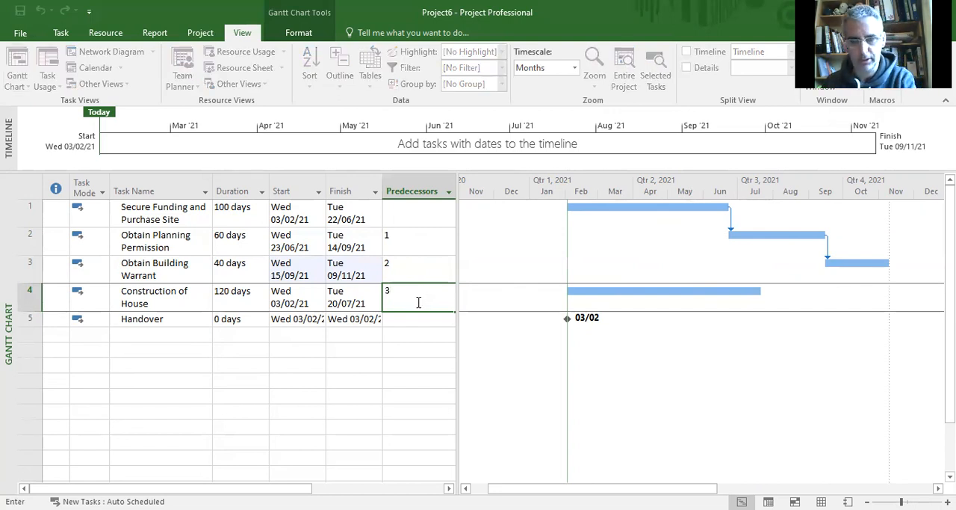
key("Return")
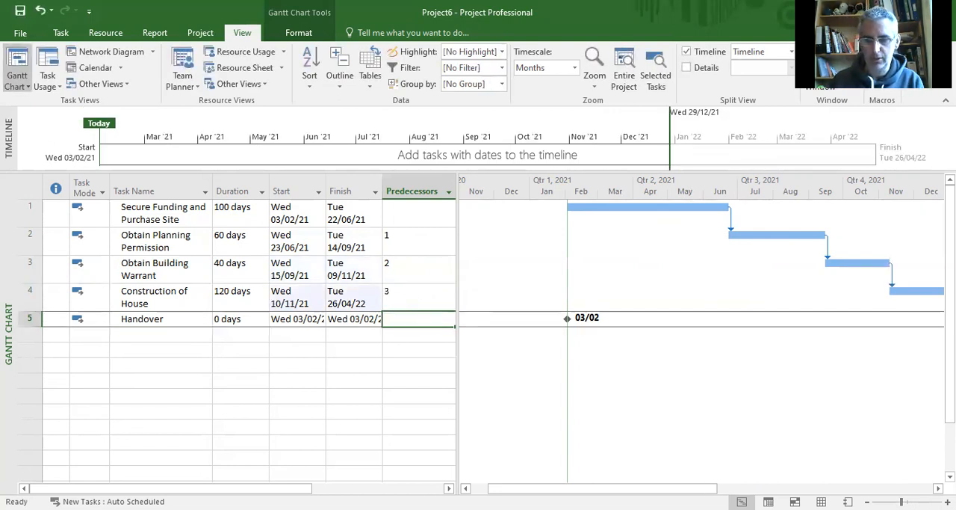
Step: Enter task 4, Construction of House, as the predecessor of the Handover milestone
left_click(867, 502)
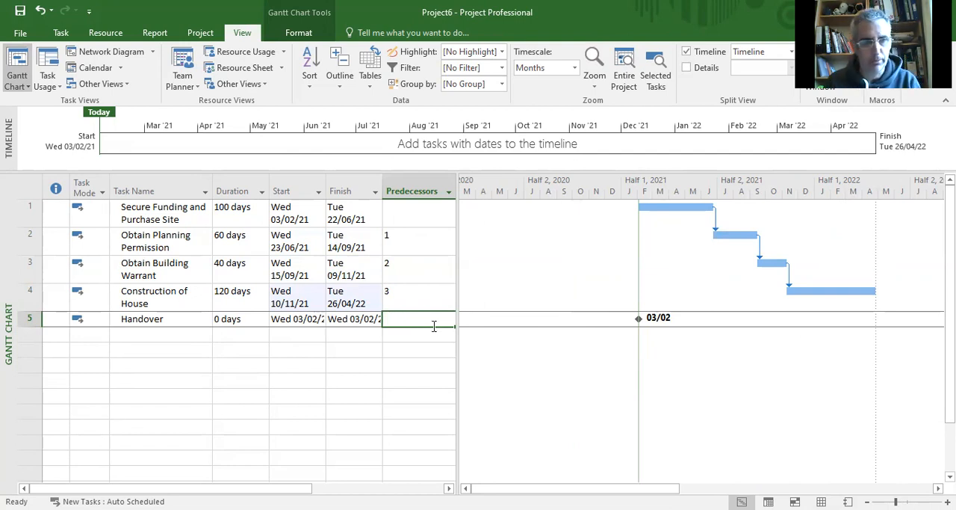
type("4")
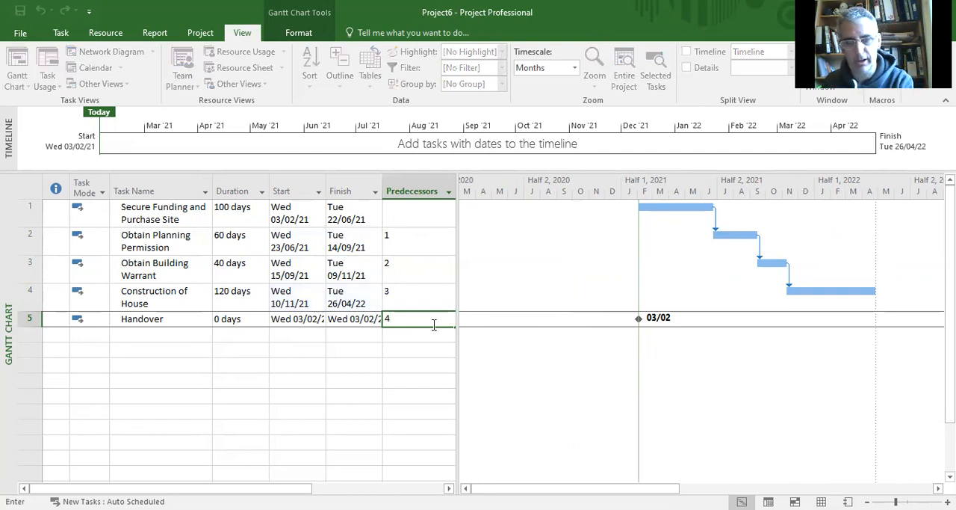
key("Return")
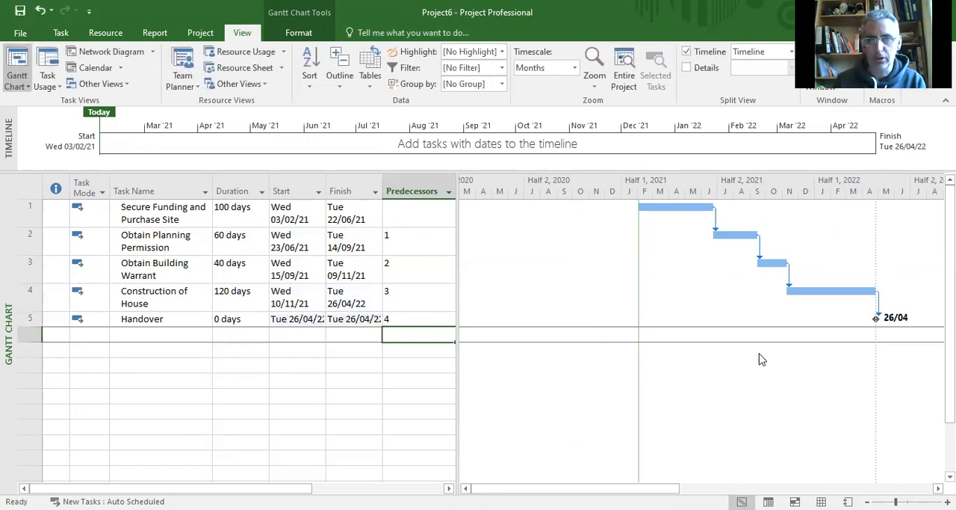